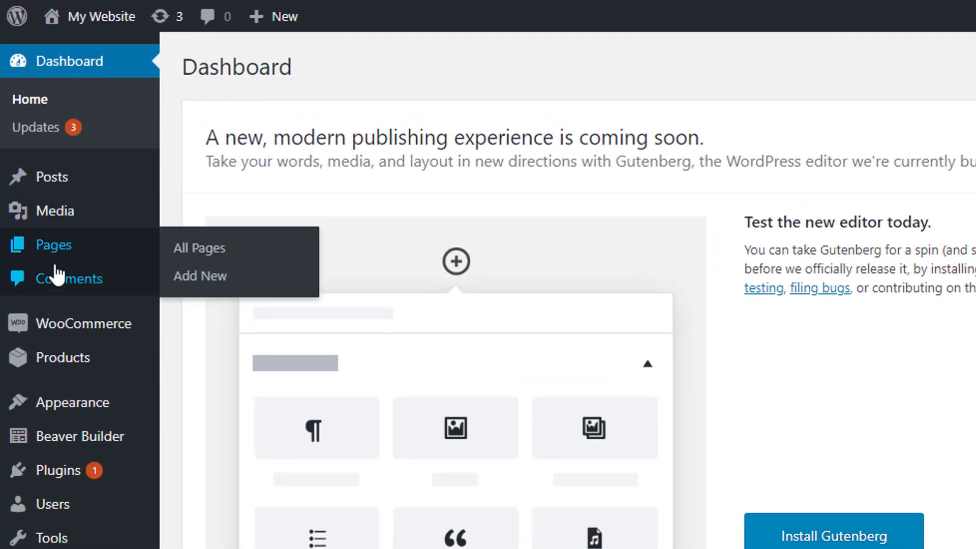
- Open the All Pages list from the Pages menu in WordPress admin
{"action": "left_click", "coordinate": [202, 254]}
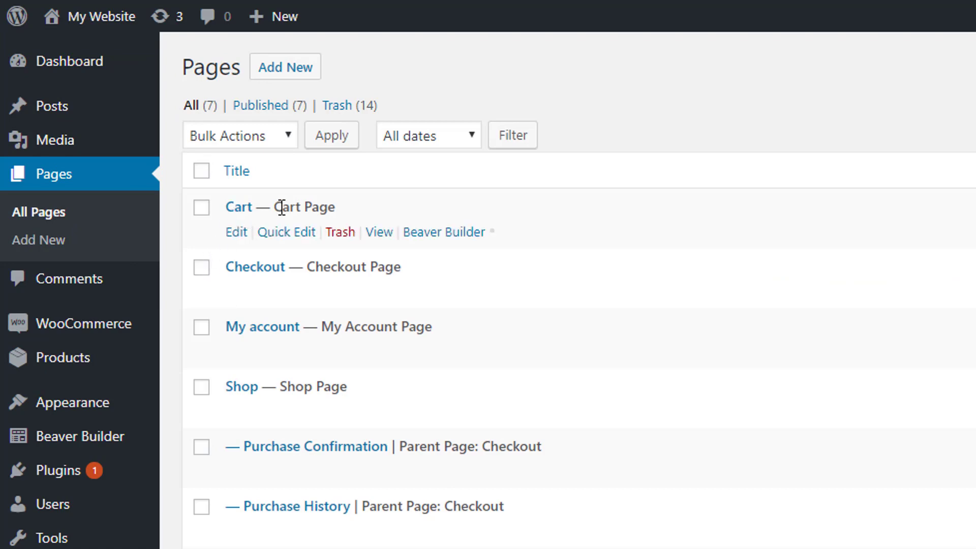
- Open the Cart page in Beaver Builder's page editor
{"action": "left_click", "coordinate": [442, 236]}
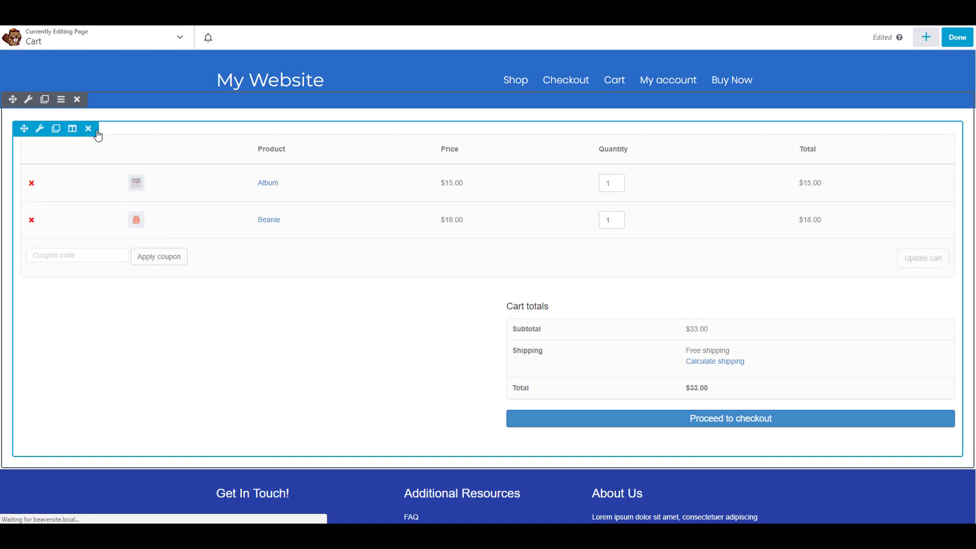
- Delete the old cart module and drag a WooPack Modules Cart module into the empty row
{"action": "left_click", "coordinate": [89, 129]}
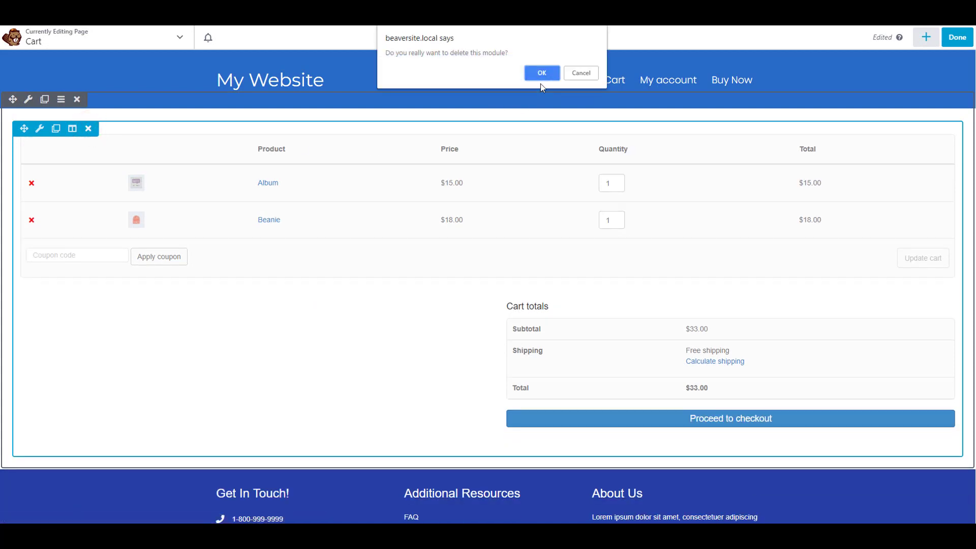
{"action": "left_click", "coordinate": [542, 73]}
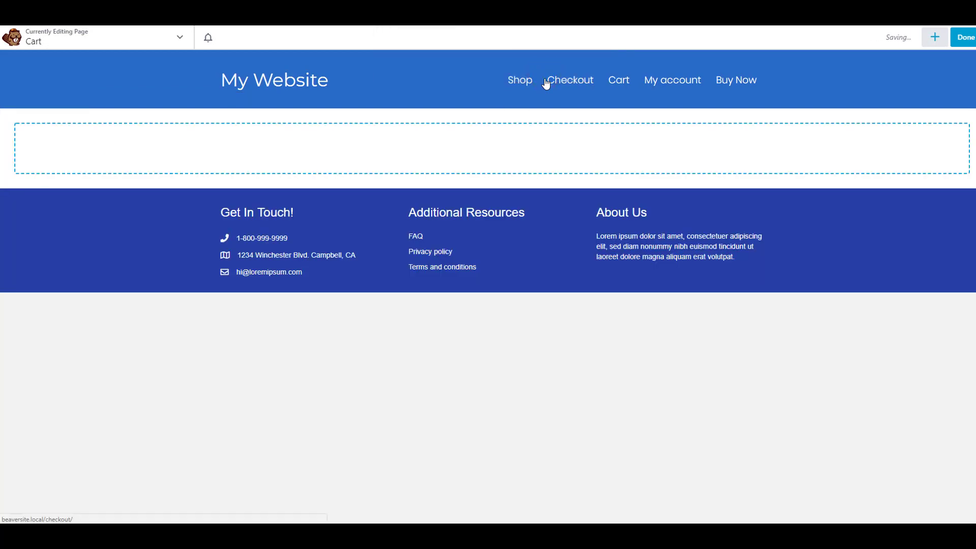
{"action": "left_click", "coordinate": [935, 38]}
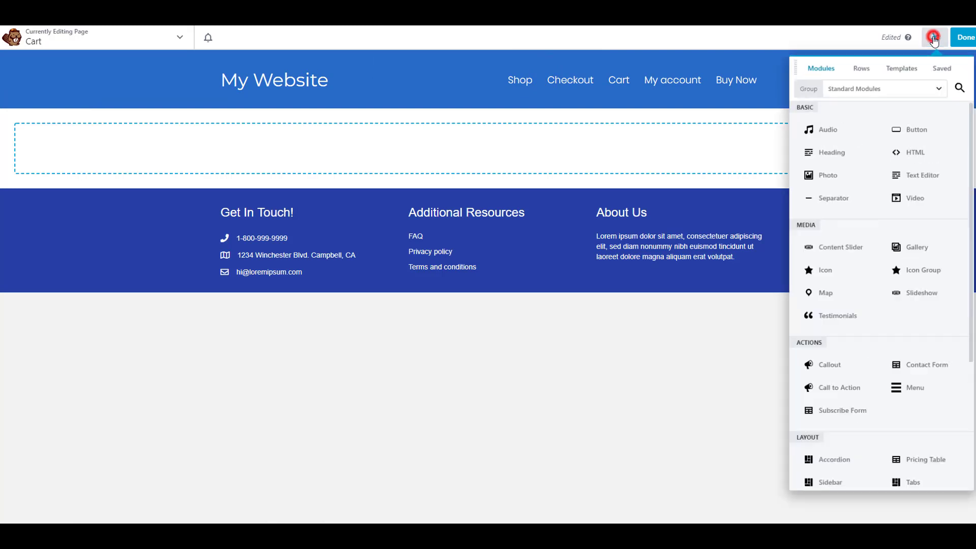
{"action": "left_click", "coordinate": [904, 95]}
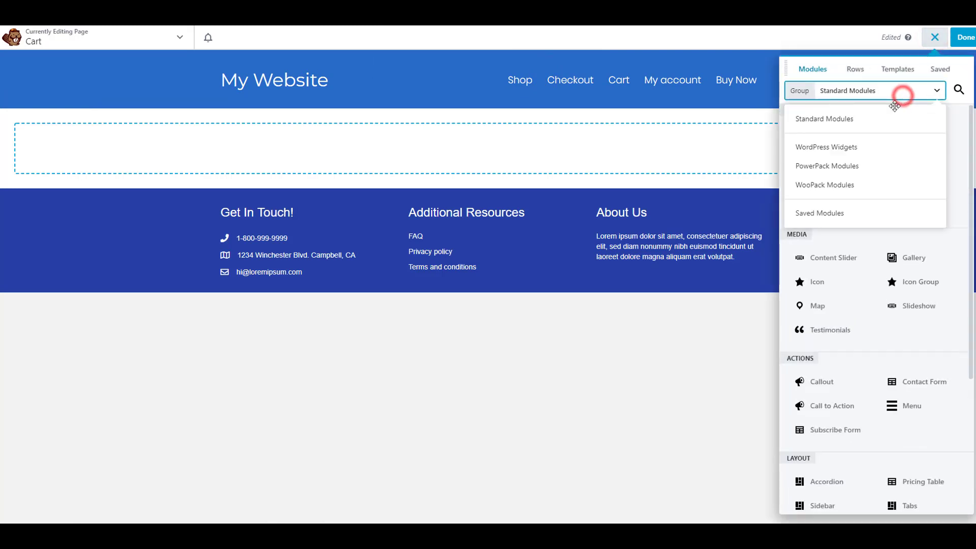
{"action": "left_click", "coordinate": [868, 182]}
{"action": "left_click_drag", "start_coordinate": [857, 172], "coordinate": [602, 174]}
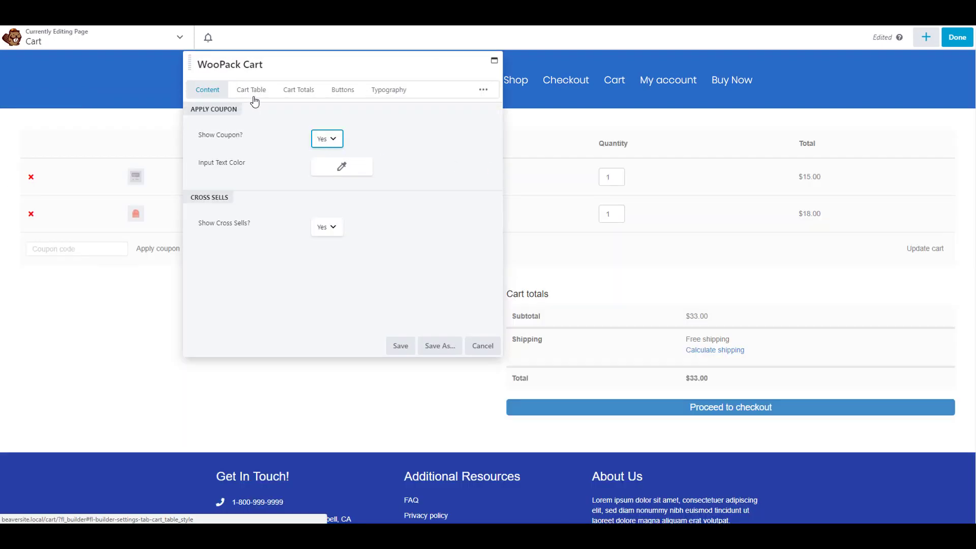
- Clear the cart table background and give it a 1 px solid light grey border
{"action": "left_click", "coordinate": [251, 90]}
{"action": "left_click", "coordinate": [337, 142]}
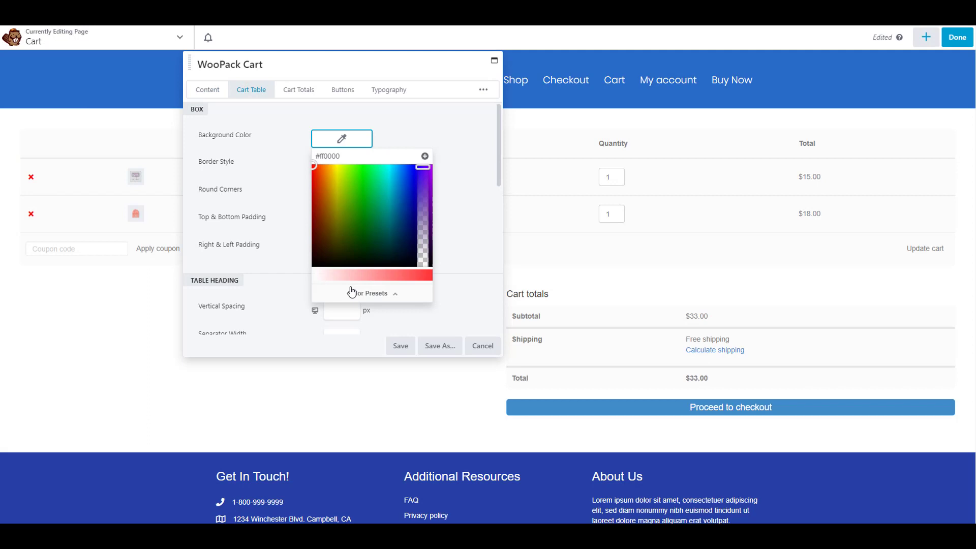
{"action": "left_click_drag", "start_coordinate": [350, 275], "coordinate": [245, 193]}
{"action": "left_click", "coordinate": [254, 183]}
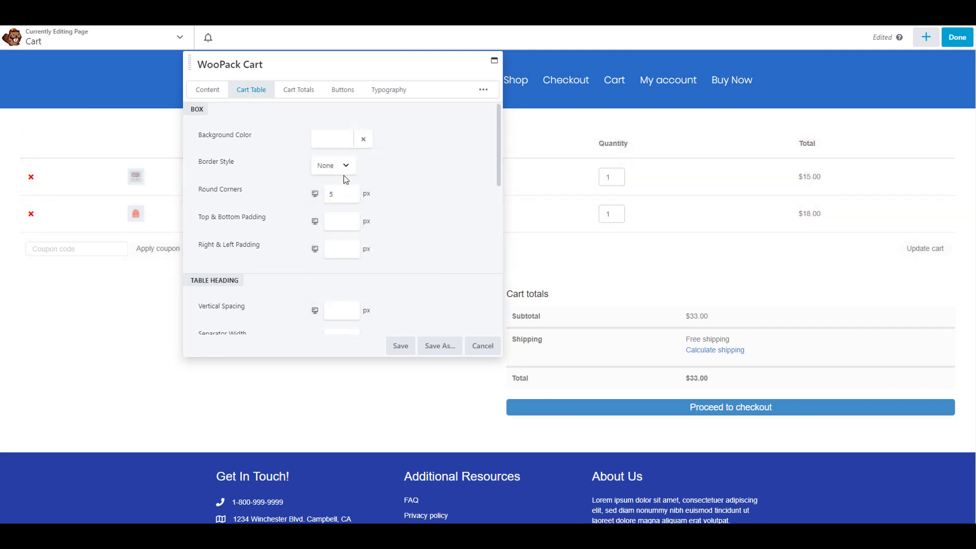
{"action": "left_click", "coordinate": [341, 190]}
{"action": "left_click", "coordinate": [337, 198]}
{"action": "type", "text": "1"}
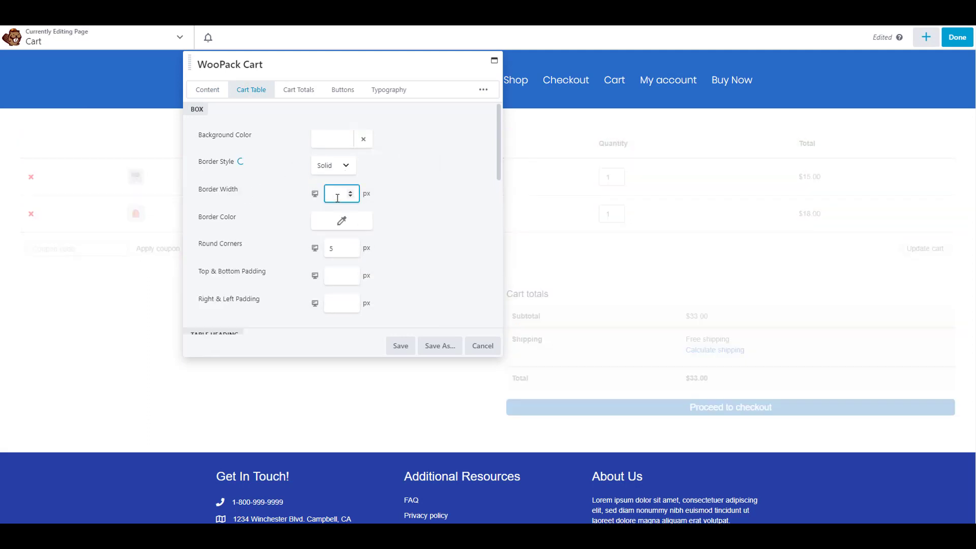
{"action": "left_click", "coordinate": [339, 220]}
{"action": "left_click", "coordinate": [350, 357]}
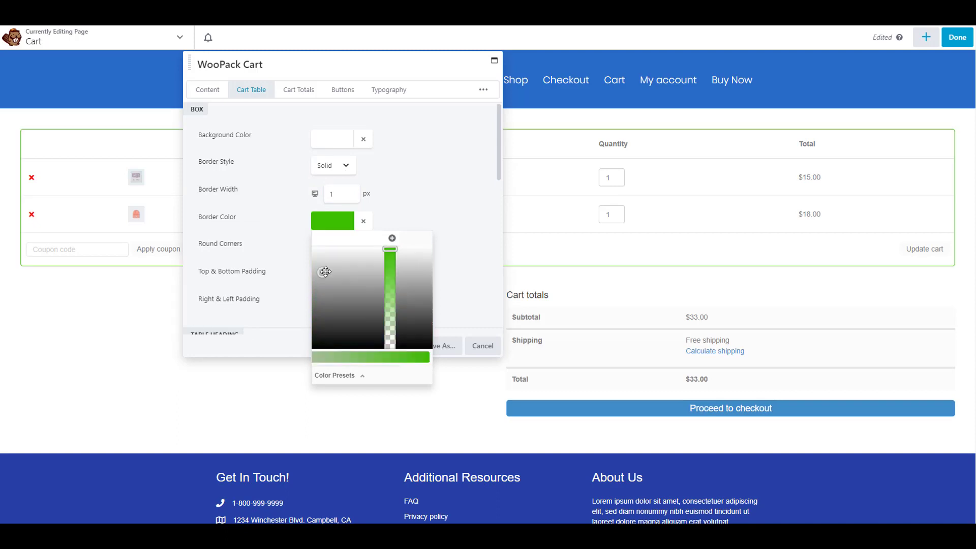
{"action": "left_click", "coordinate": [322, 270]}
{"action": "left_click", "coordinate": [286, 242]}
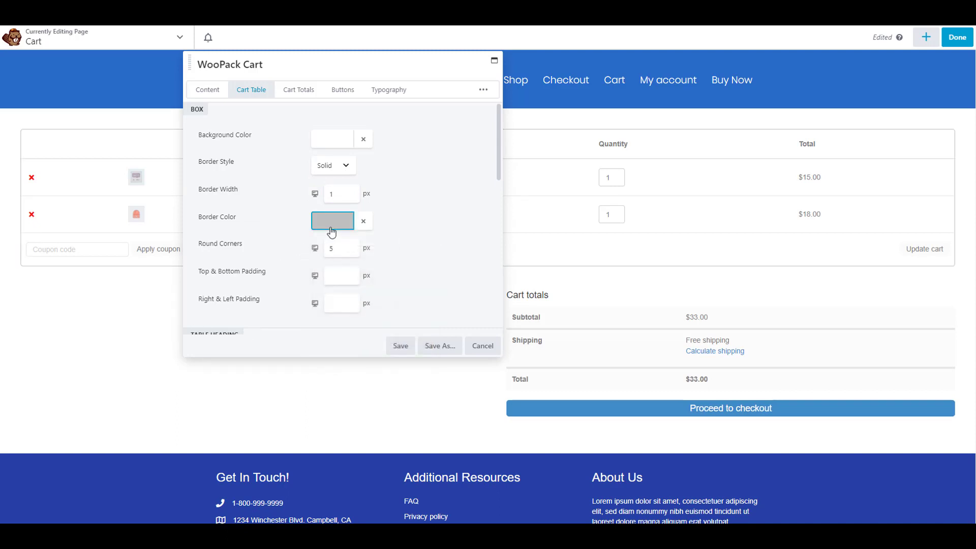
{"action": "left_click", "coordinate": [332, 222]}
{"action": "left_click", "coordinate": [337, 264]}
{"action": "left_click", "coordinate": [298, 253]}
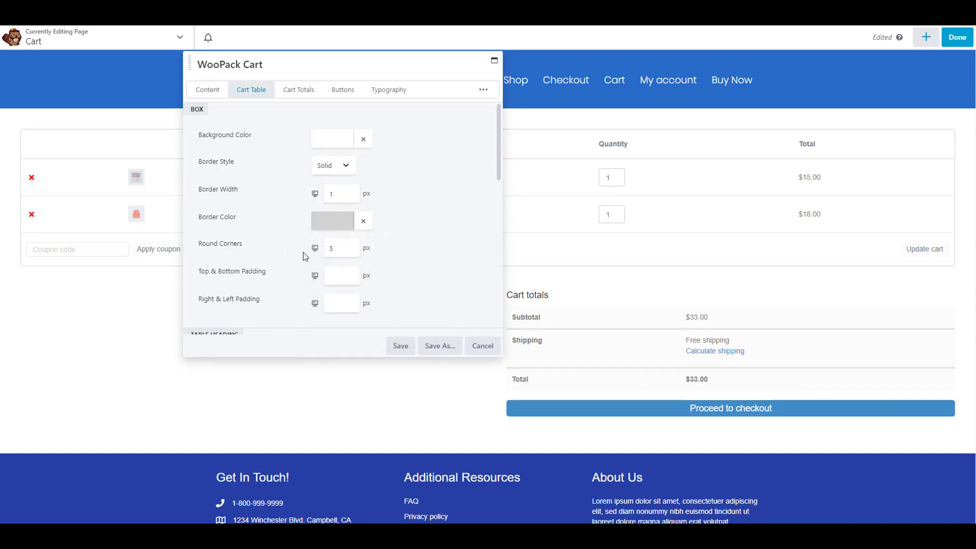
- Set the table's round corners to 0 and padding to 20 px top/bottom, 50 px sides
{"action": "double_click", "coordinate": [333, 249]}
{"action": "type", "text": "0"}
{"action": "left_click", "coordinate": [341, 275]}
{"action": "type", "text": "20"}
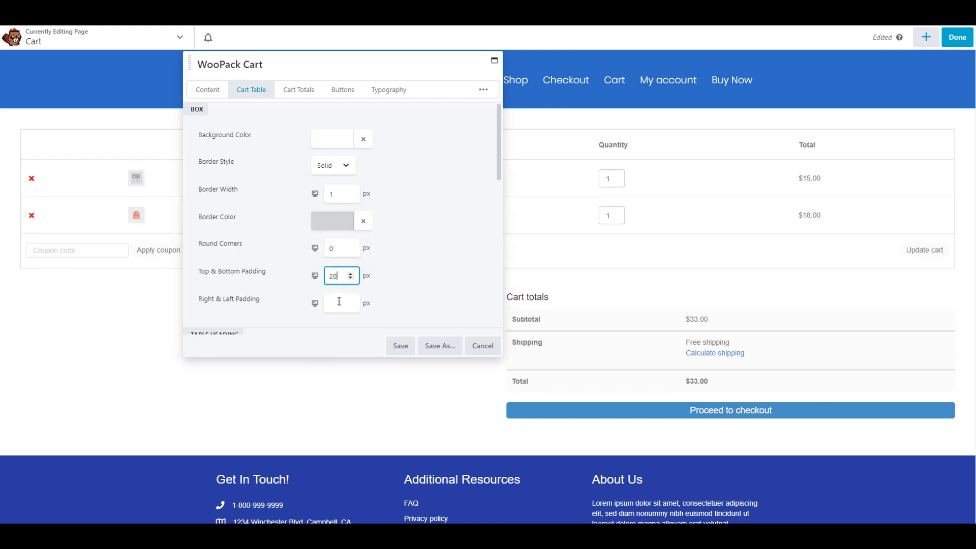
{"action": "left_click", "coordinate": [338, 305]}
{"action": "type", "text": "50"}
- Set the table heading separator width to 1 and product image width to 150
{"action": "scroll", "coordinate": [279, 293], "scroll_direction": "down", "scroll_amount": 2}
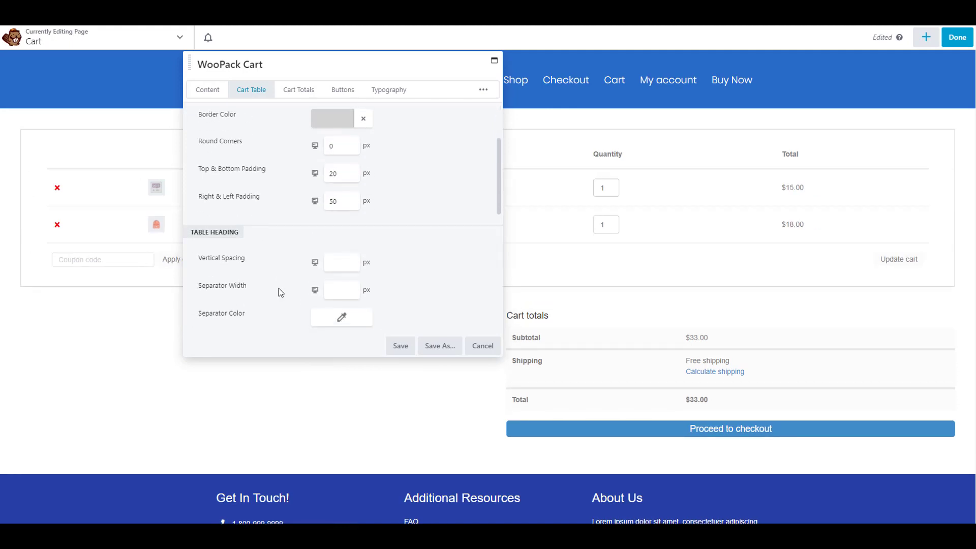
{"action": "left_click", "coordinate": [337, 291]}
{"action": "type", "text": "1"}
{"action": "scroll", "coordinate": [289, 288], "scroll_direction": "down", "scroll_amount": 6}
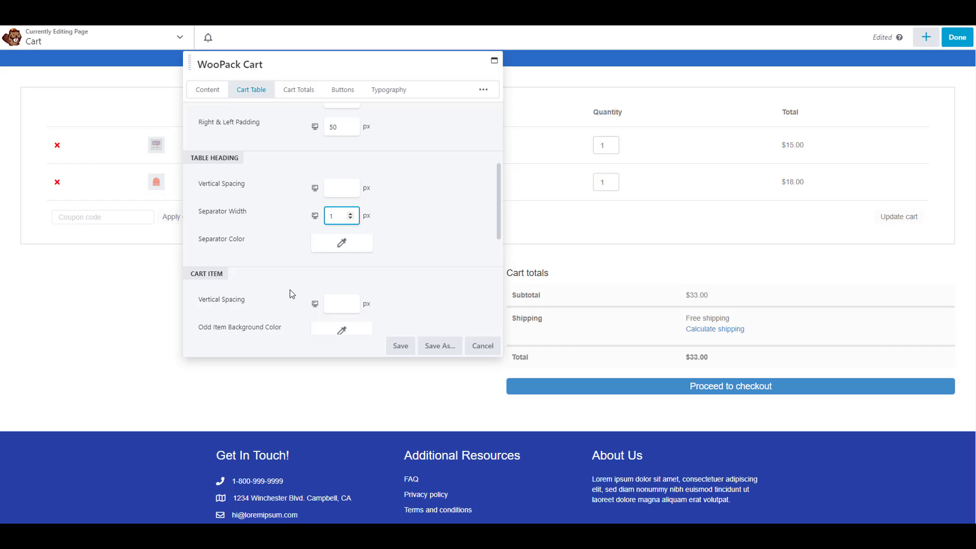
{"action": "left_click", "coordinate": [344, 248]}
{"action": "type", "text": "150"}
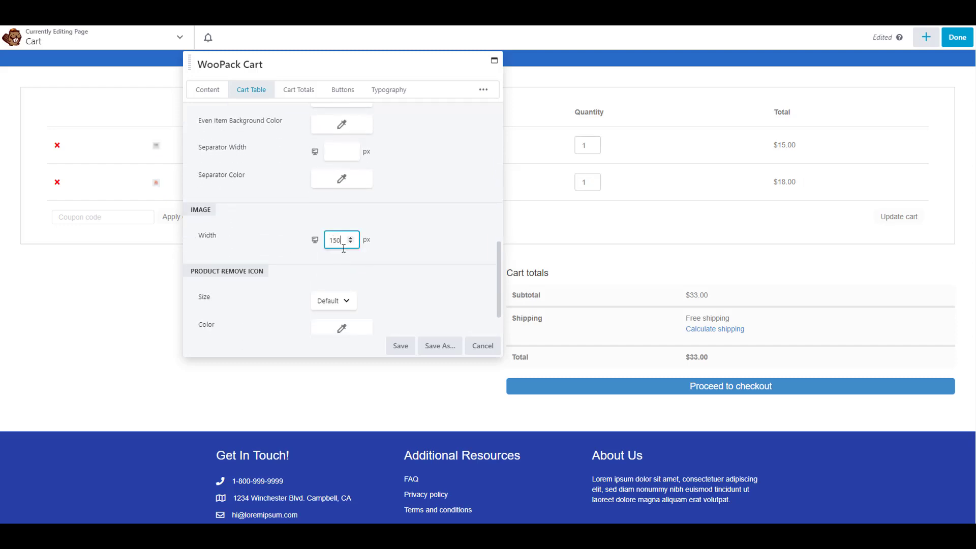
{"action": "scroll", "coordinate": [366, 272], "scroll_direction": "down", "scroll_amount": 1}
- Give the cart totals box a solid light grey border
{"action": "left_click", "coordinate": [302, 92]}
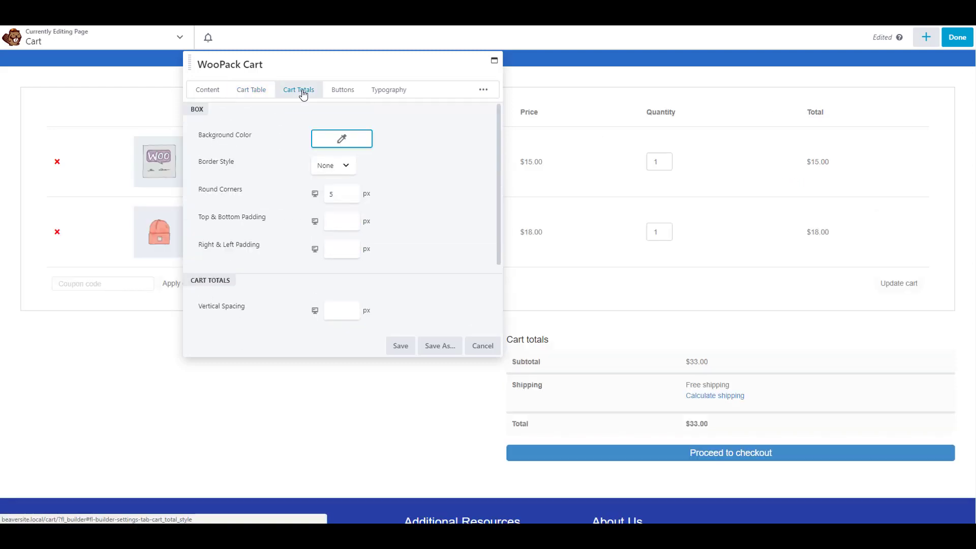
{"action": "left_click", "coordinate": [342, 141]}
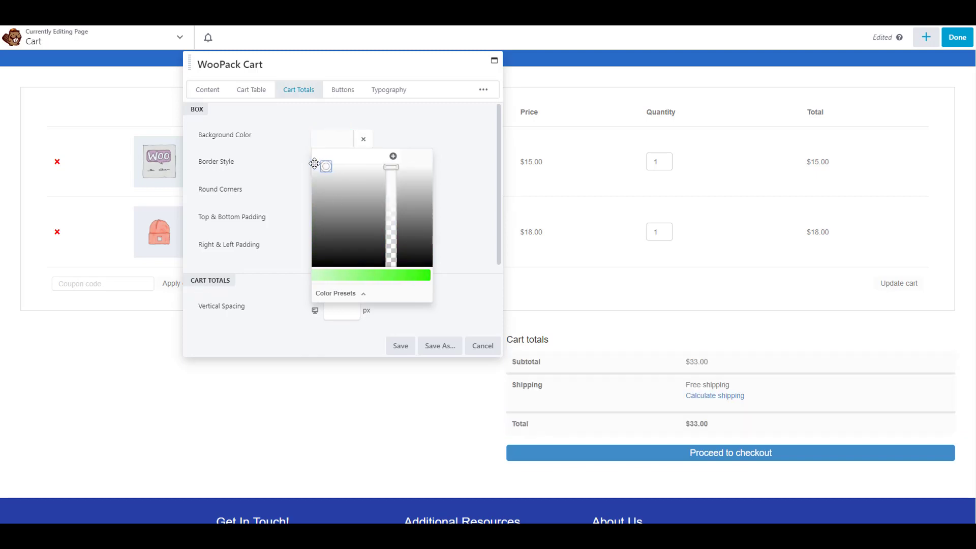
{"action": "left_click", "coordinate": [280, 162]}
{"action": "left_click", "coordinate": [336, 165]}
{"action": "left_click", "coordinate": [326, 189]}
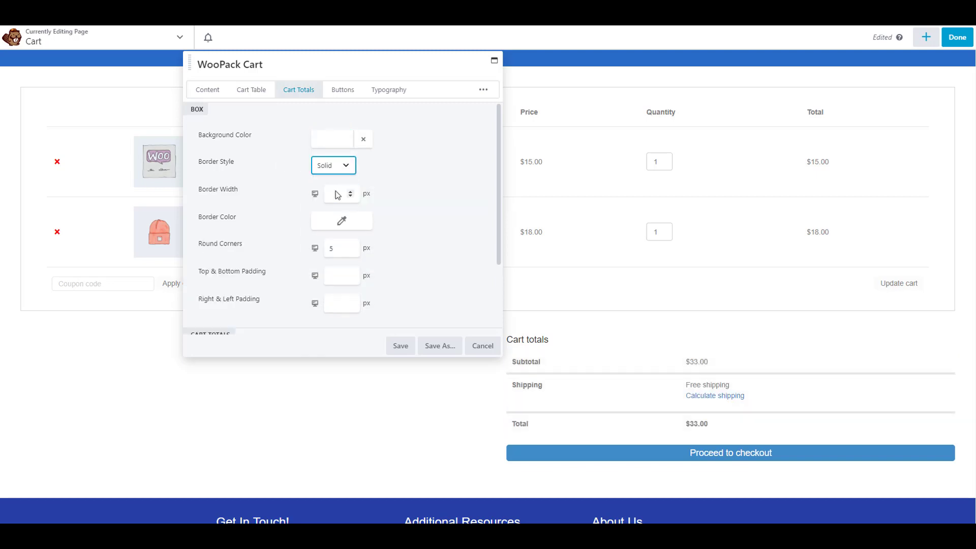
{"action": "left_click", "coordinate": [336, 198]}
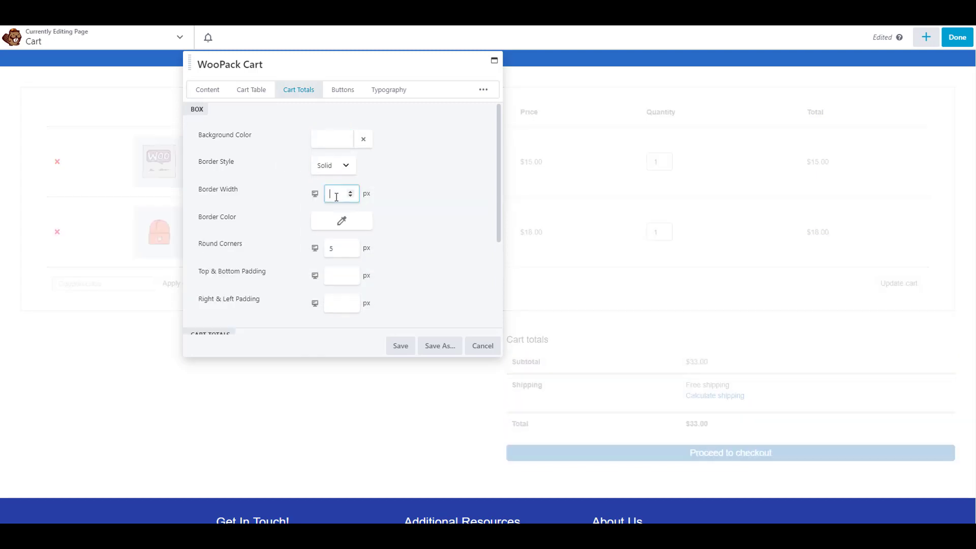
{"action": "left_click", "coordinate": [345, 223]}
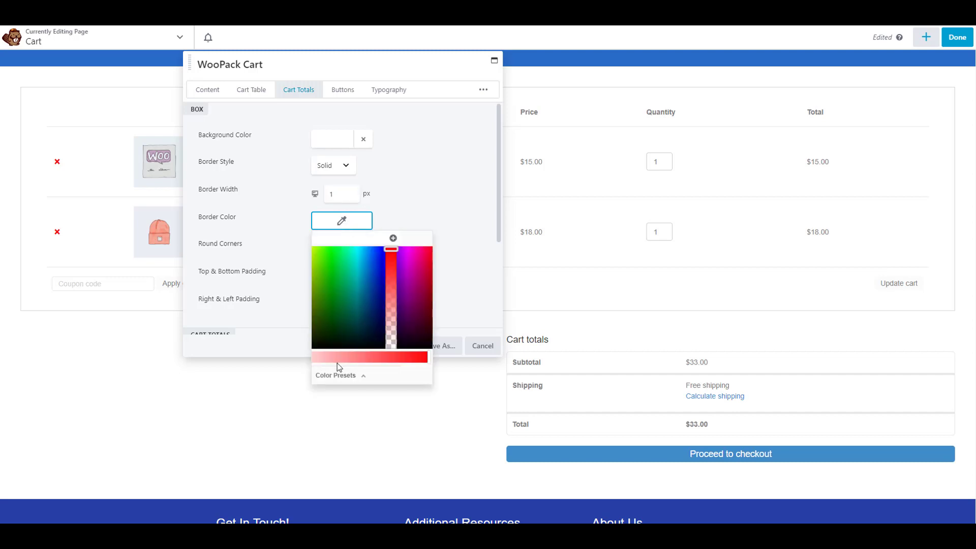
{"action": "left_click", "coordinate": [349, 266]}
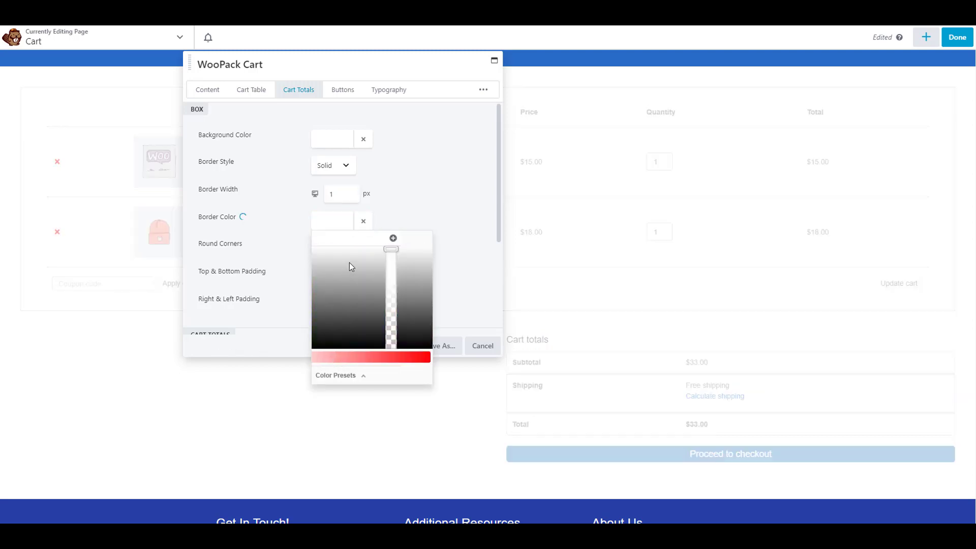
{"action": "left_click", "coordinate": [323, 266]}
{"action": "left_click", "coordinate": [288, 259]}
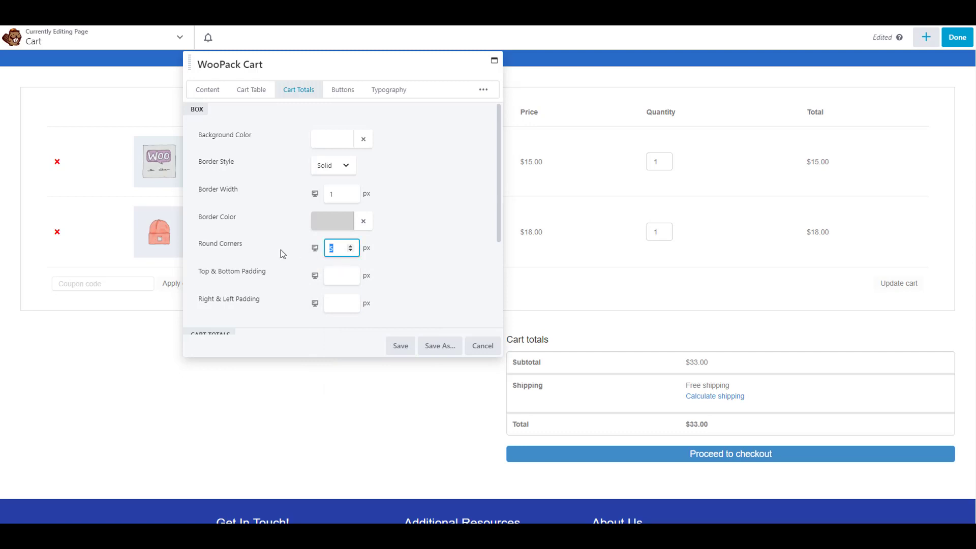
- Pad the cart totals 10 px vertically, 20 px sideways, with 20 px spacing and 1 px separators
{"action": "left_click", "coordinate": [329, 274]}
{"action": "type", "text": "10"}
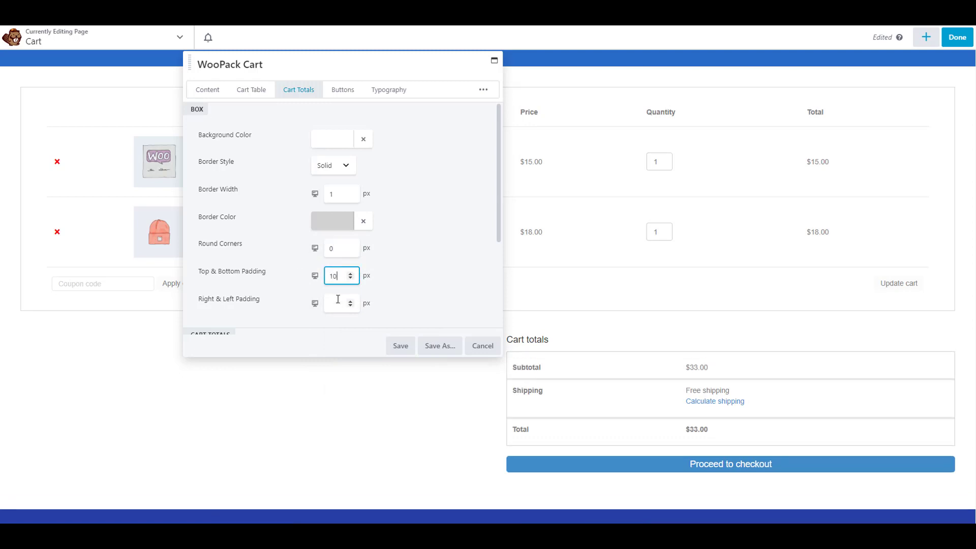
{"action": "left_click", "coordinate": [333, 303]}
{"action": "type", "text": "20"}
{"action": "scroll", "coordinate": [300, 274], "scroll_direction": "down", "scroll_amount": 2}
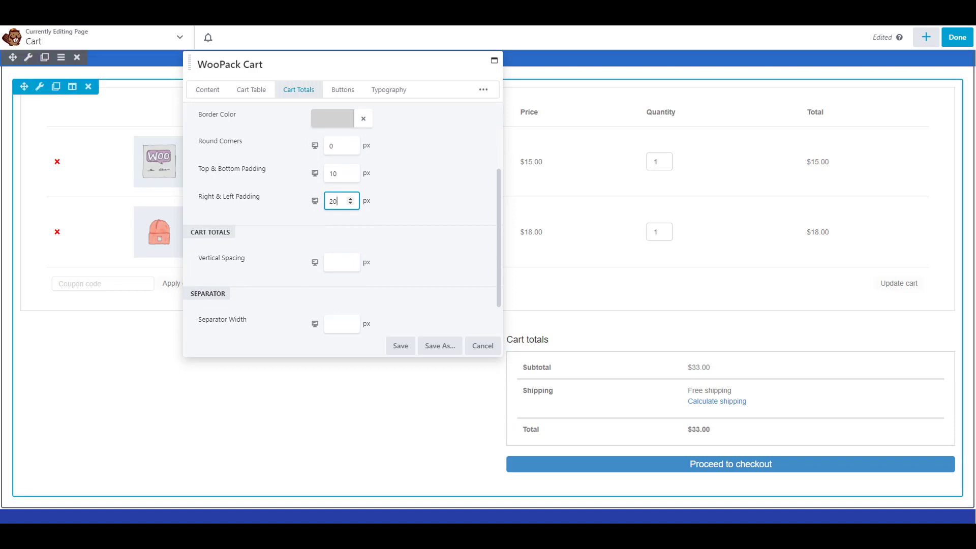
{"action": "left_click", "coordinate": [334, 270]}
{"action": "type", "text": "20"}
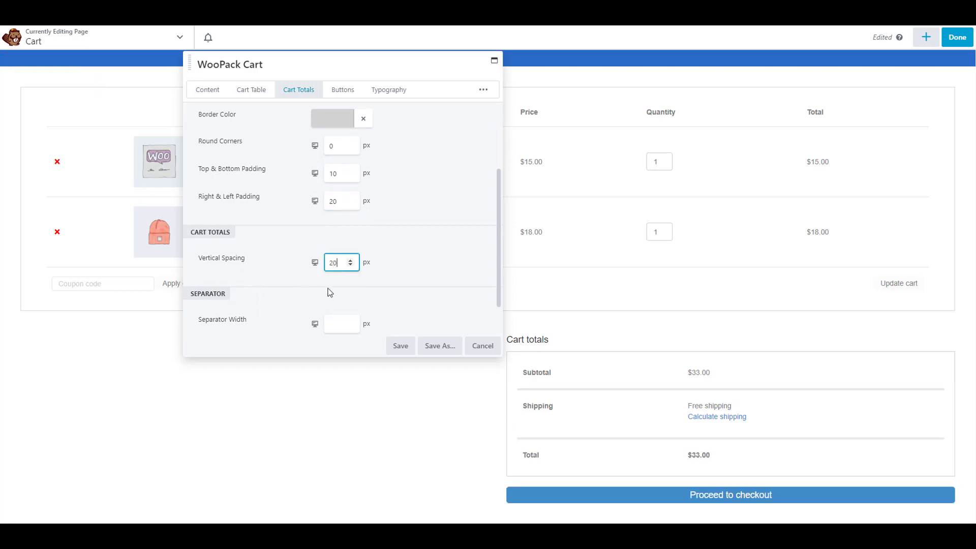
{"action": "scroll", "coordinate": [328, 290], "scroll_direction": "down", "scroll_amount": 1}
{"action": "left_click", "coordinate": [336, 286]}
{"action": "type", "text": "1"}
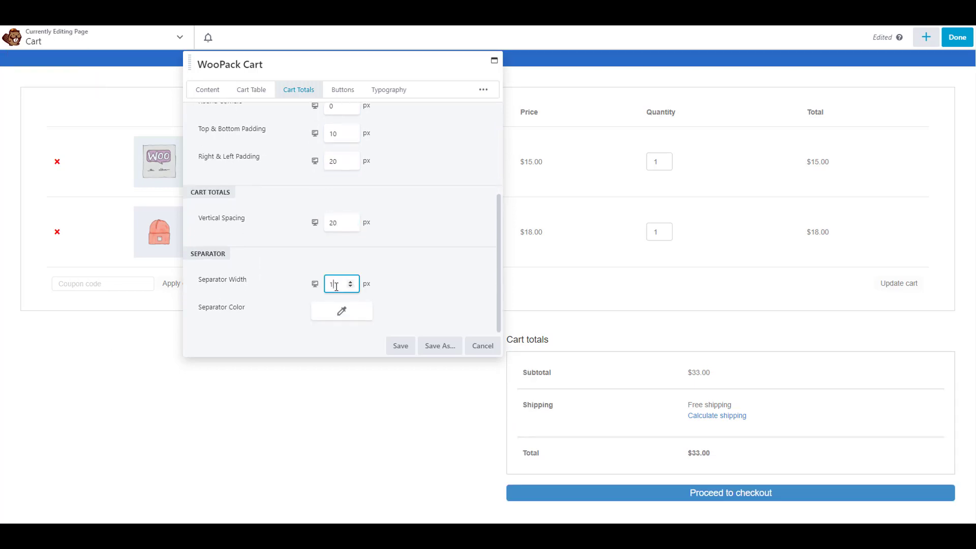
{"action": "left_click", "coordinate": [340, 89]}
- Make the standard cart buttons blue with white text and 0 round corners
{"action": "scroll", "coordinate": [341, 203], "scroll_direction": "up", "scroll_amount": 3}
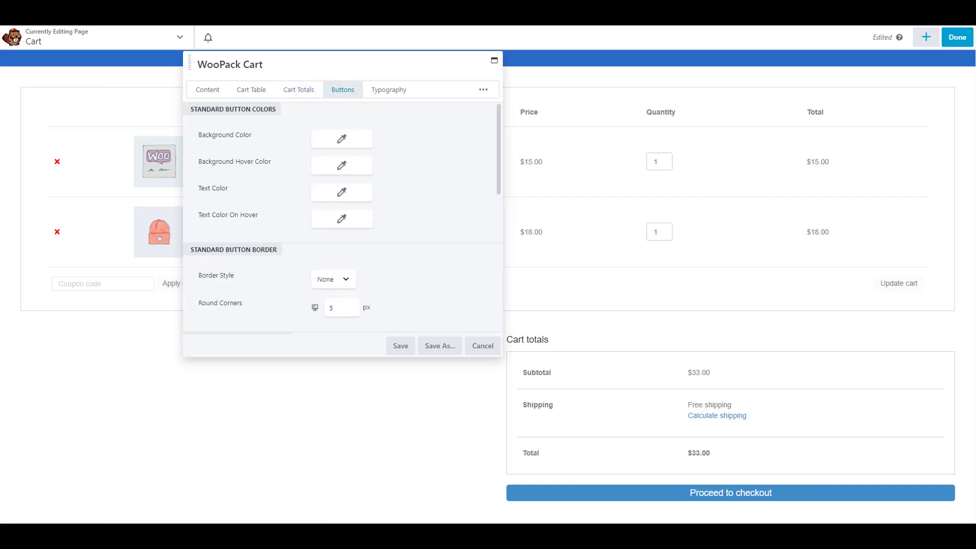
{"action": "left_click", "coordinate": [331, 145]}
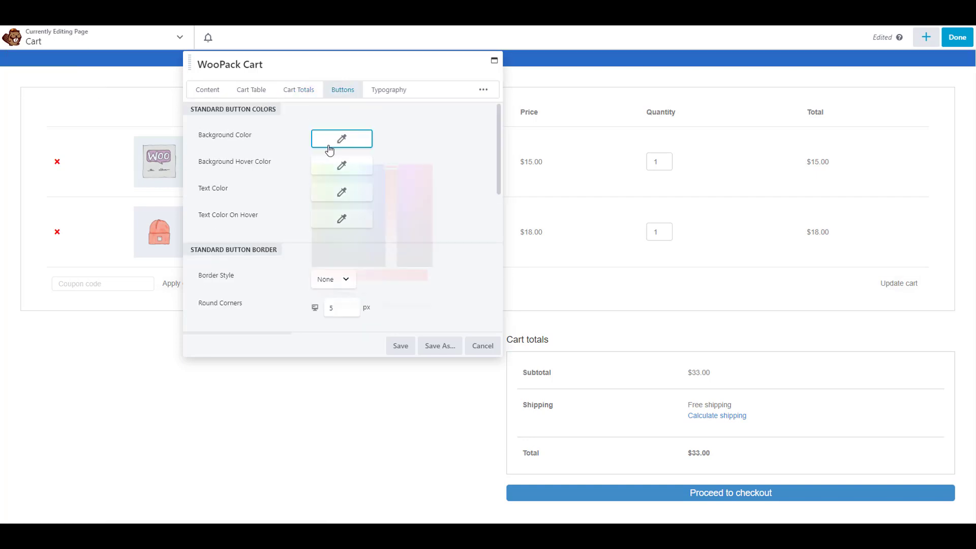
{"action": "left_click", "coordinate": [369, 185]}
{"action": "left_click_drag", "start_coordinate": [369, 184], "coordinate": [370, 191]}
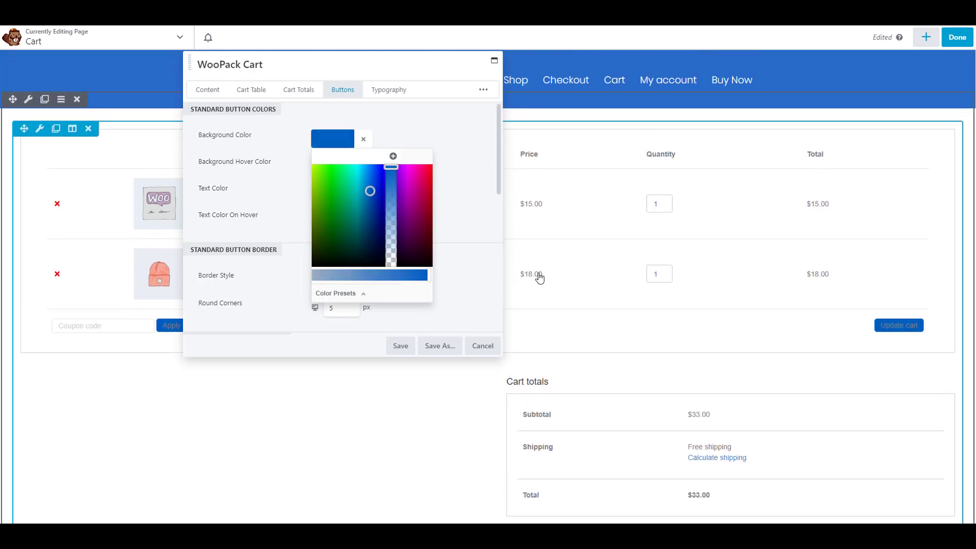
{"action": "left_click", "coordinate": [273, 199]}
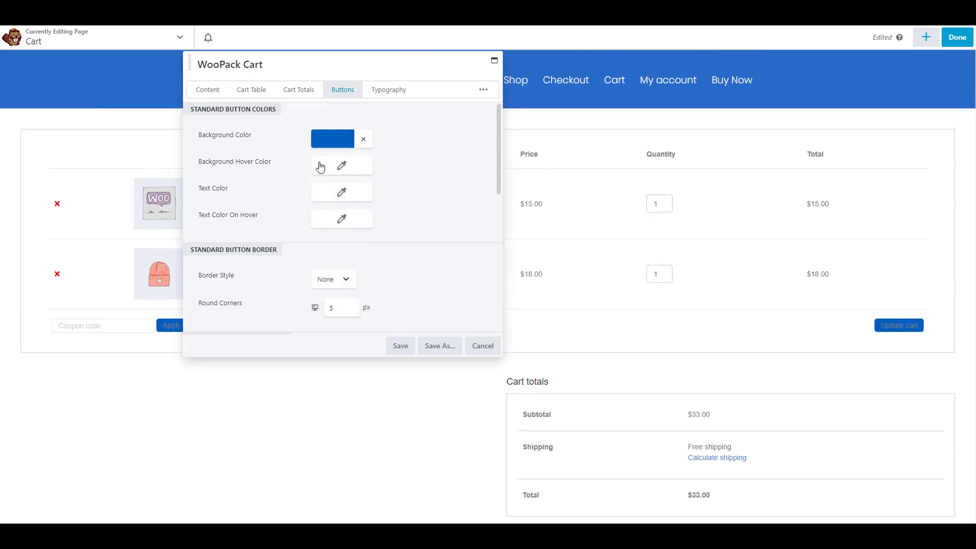
{"action": "left_click", "coordinate": [321, 194]}
{"action": "left_click", "coordinate": [328, 331]}
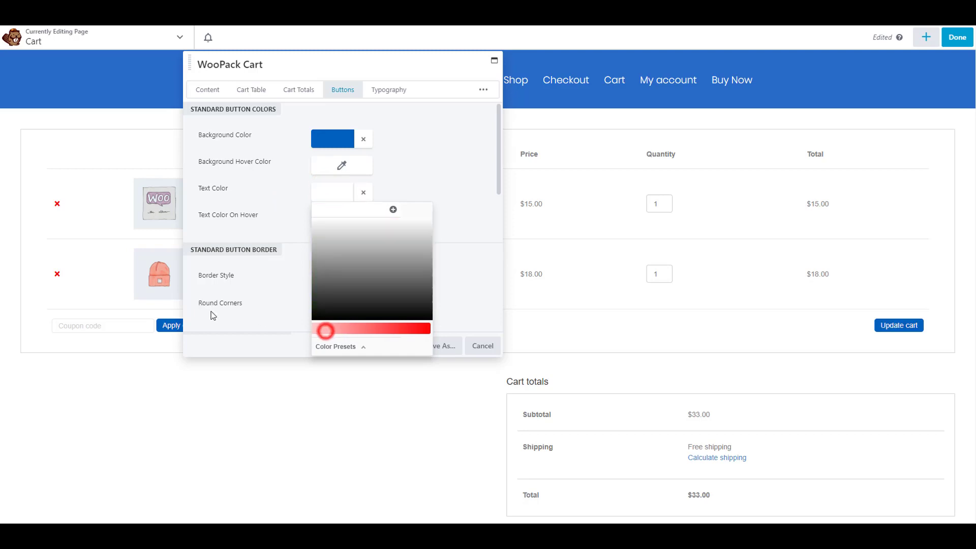
{"action": "left_click", "coordinate": [289, 211]}
{"action": "scroll", "coordinate": [294, 223], "scroll_direction": "down", "scroll_amount": 1}
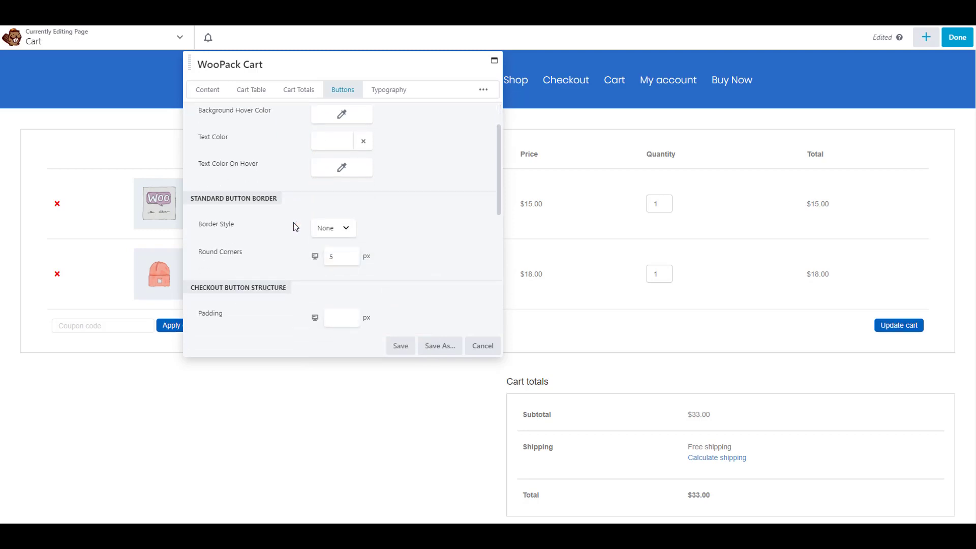
{"action": "scroll", "coordinate": [294, 224], "scroll_direction": "down", "scroll_amount": 2}
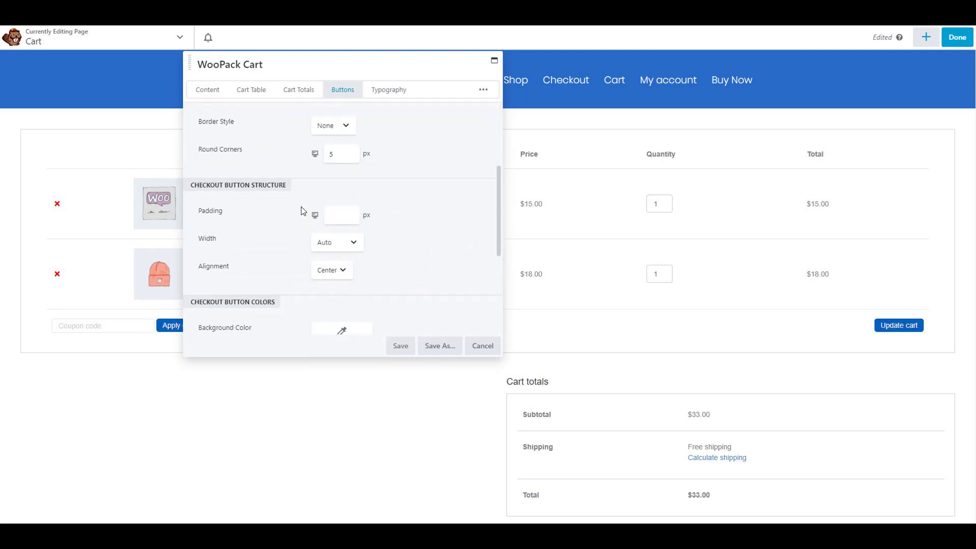
{"action": "double_click", "coordinate": [343, 152]}
{"action": "type", "text": "020"}
- Give the checkout button 20 px padding, blue background, lighter-blue hover and white text
{"action": "left_click", "coordinate": [277, 263]}
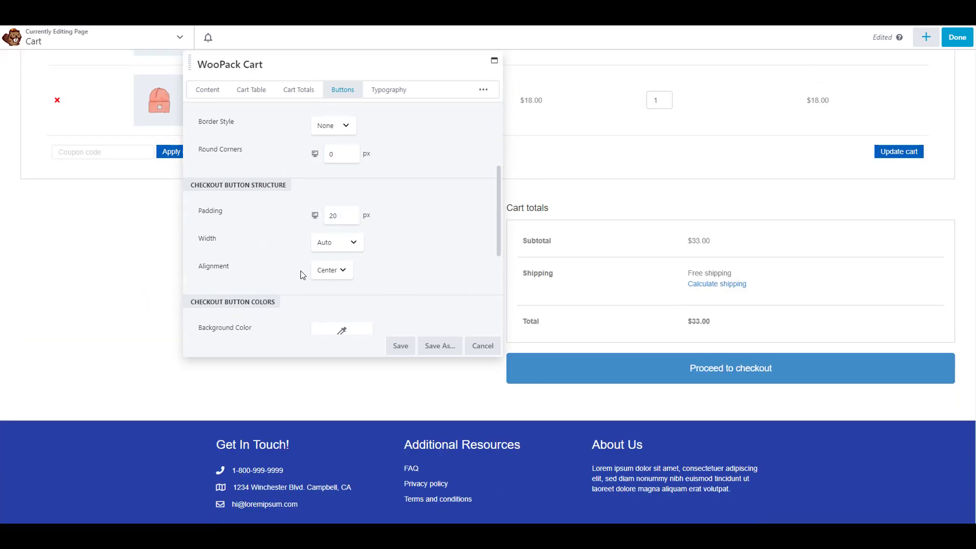
{"action": "scroll", "coordinate": [308, 269], "scroll_direction": "down", "scroll_amount": 2}
{"action": "left_click", "coordinate": [341, 231]}
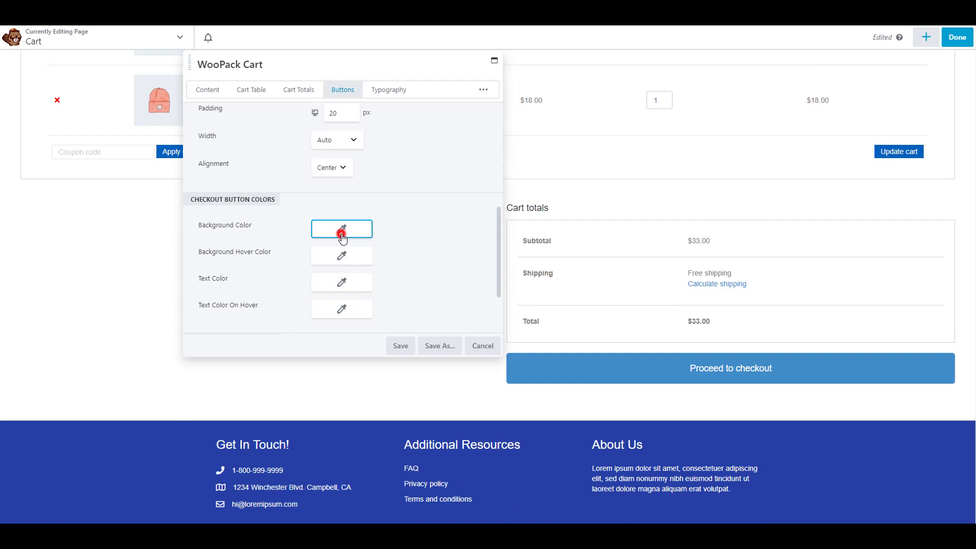
{"action": "left_click_drag", "start_coordinate": [332, 295], "coordinate": [368, 283]}
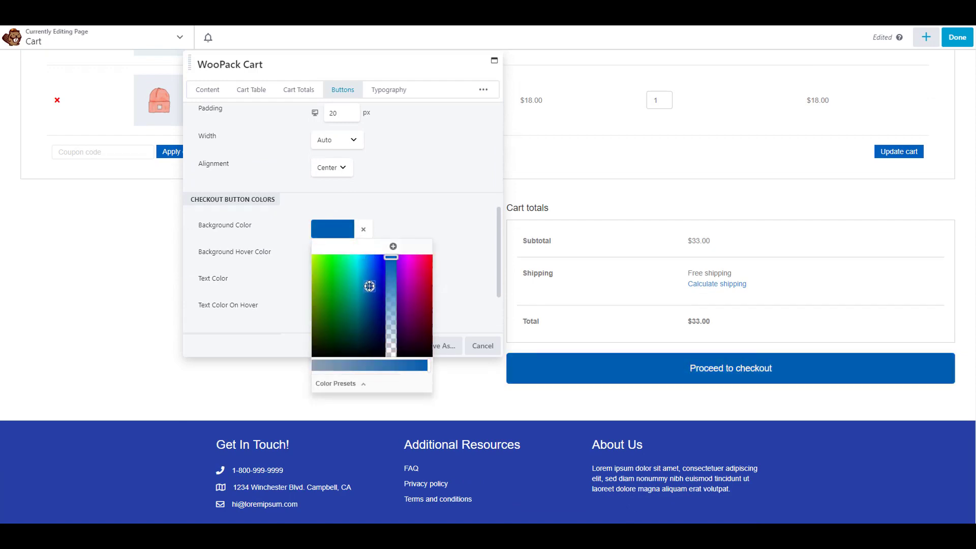
{"action": "left_click", "coordinate": [441, 262]}
{"action": "left_click", "coordinate": [356, 262]}
{"action": "left_click", "coordinate": [368, 282]}
{"action": "left_click", "coordinate": [436, 275]}
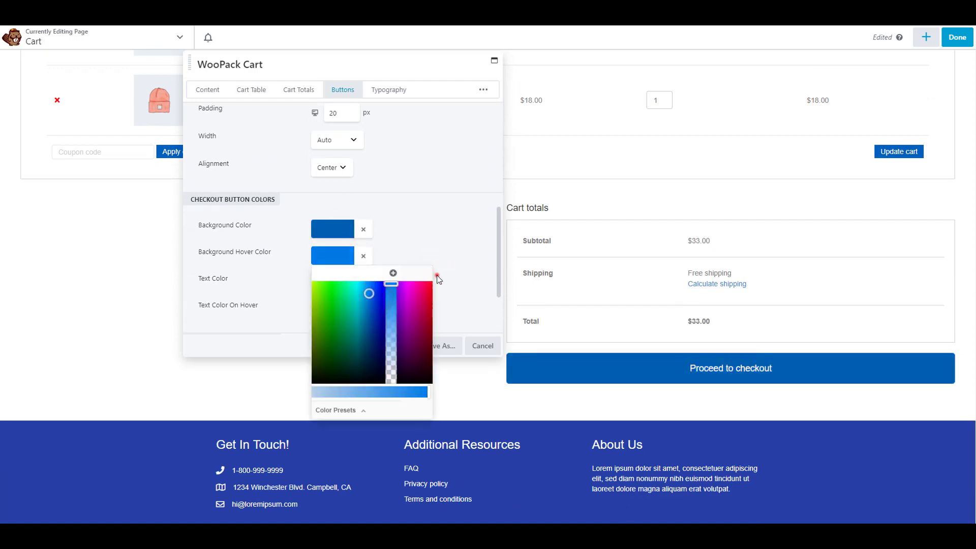
{"action": "left_click", "coordinate": [340, 282]}
{"action": "left_click", "coordinate": [327, 418]}
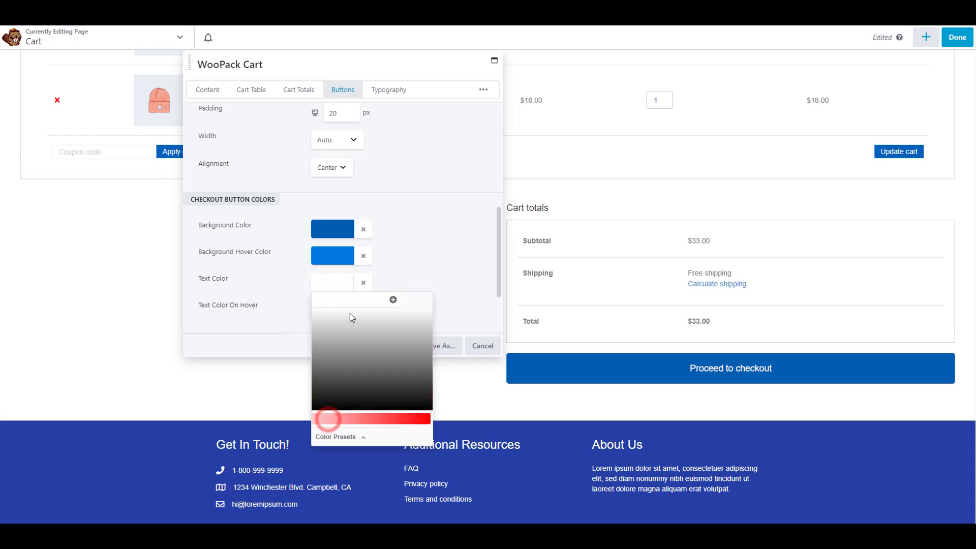
{"action": "left_click", "coordinate": [456, 259]}
{"action": "left_click", "coordinate": [389, 90]}
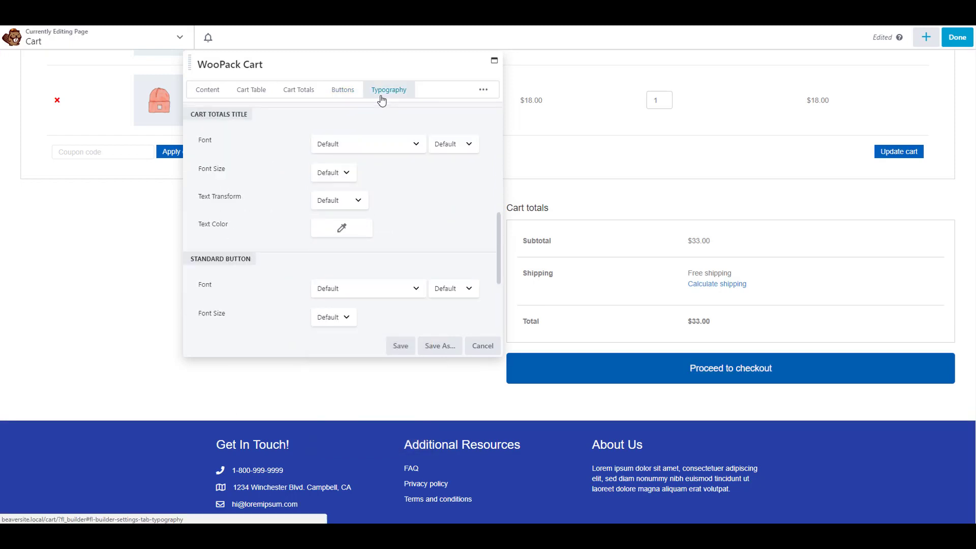
- Set default text to Poppins Normal 400 and the table header to Poppins Medium 500
{"action": "left_click", "coordinate": [356, 140]}
{"action": "type", "text": "pop"}
{"action": "key", "text": "Return"}
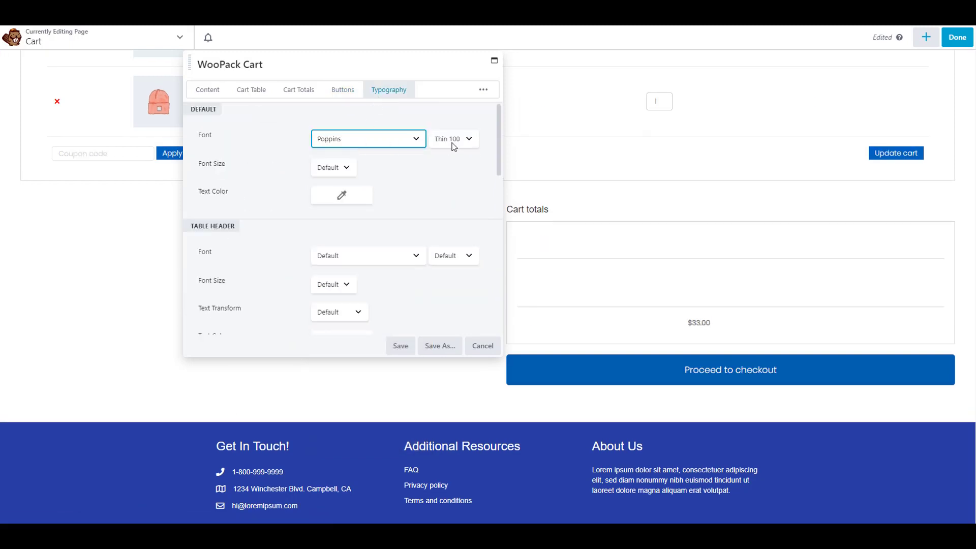
{"action": "left_click", "coordinate": [452, 140]}
{"action": "left_click", "coordinate": [452, 181]}
{"action": "left_click", "coordinate": [369, 256]}
{"action": "type", "text": "pop"}
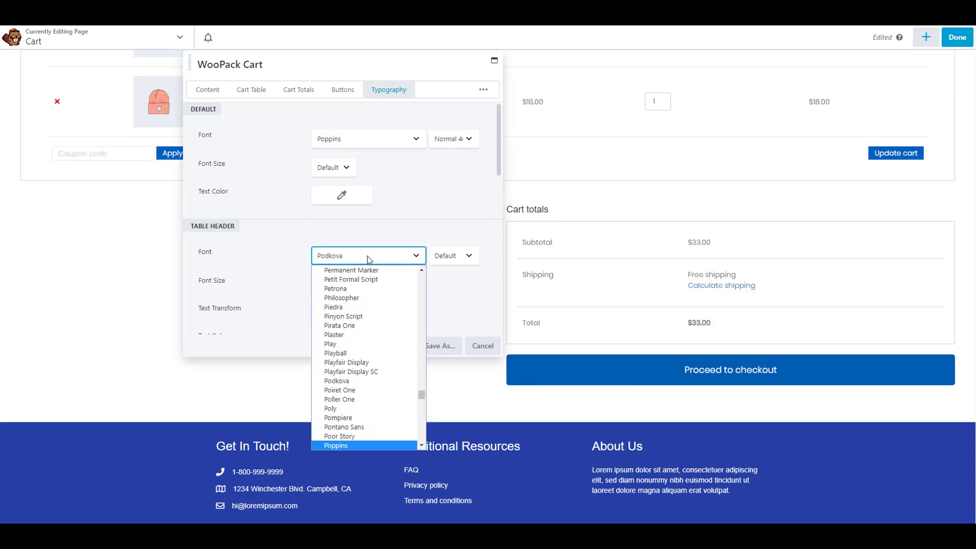
{"action": "key", "text": "Return"}
{"action": "left_click", "coordinate": [473, 255]}
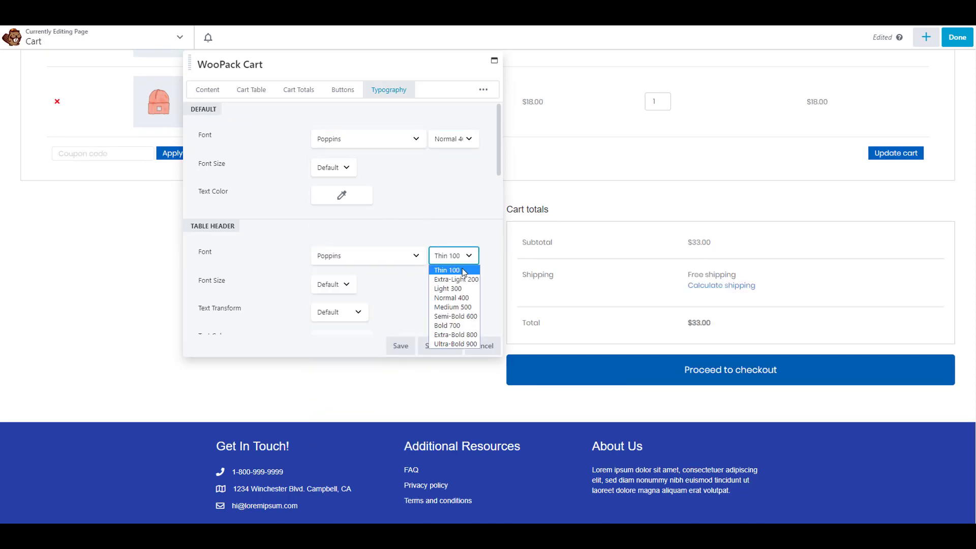
{"action": "left_click", "coordinate": [462, 308]}
{"action": "scroll", "coordinate": [398, 266], "scroll_direction": "down", "scroll_amount": 6}
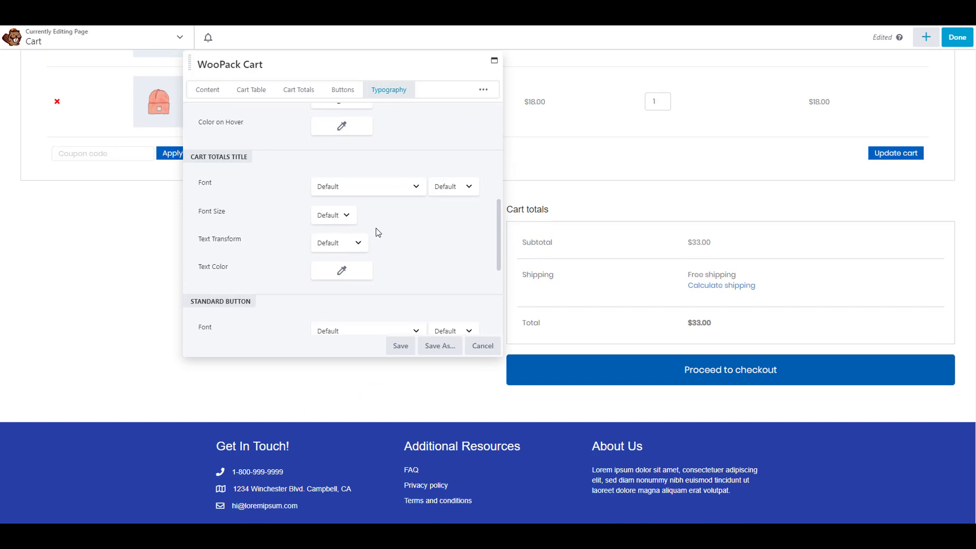
- Set the Cart Totals title to Poppins Semi-Bold 600
{"action": "left_click", "coordinate": [349, 179]}
{"action": "type", "text": "pop"}
{"action": "key", "text": "Return"}
{"action": "left_click", "coordinate": [455, 181]}
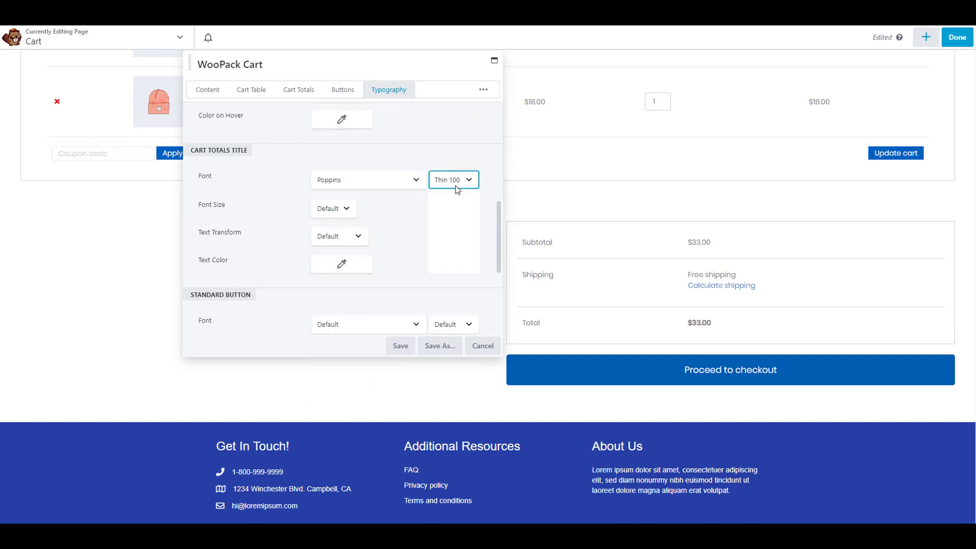
{"action": "left_click", "coordinate": [450, 222]}
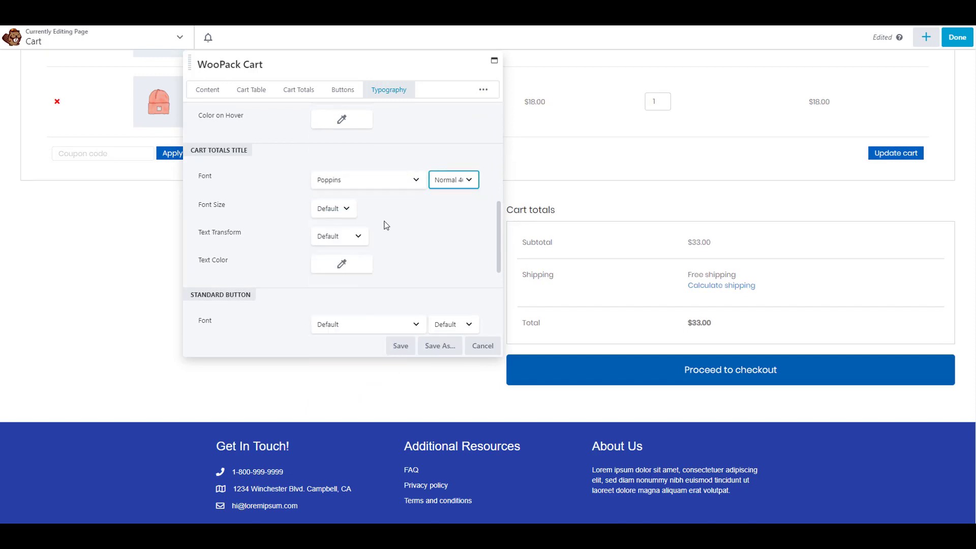
{"action": "left_click", "coordinate": [456, 180]}
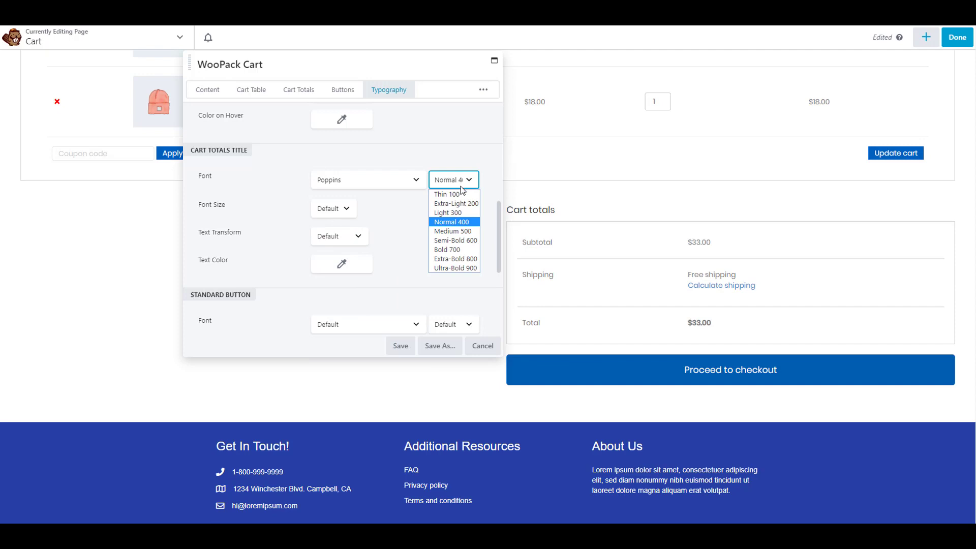
{"action": "left_click", "coordinate": [457, 239]}
{"action": "scroll", "coordinate": [397, 264], "scroll_direction": "down", "scroll_amount": 2}
- Set the standard button font to Poppins Normal 400
{"action": "left_click", "coordinate": [369, 222]}
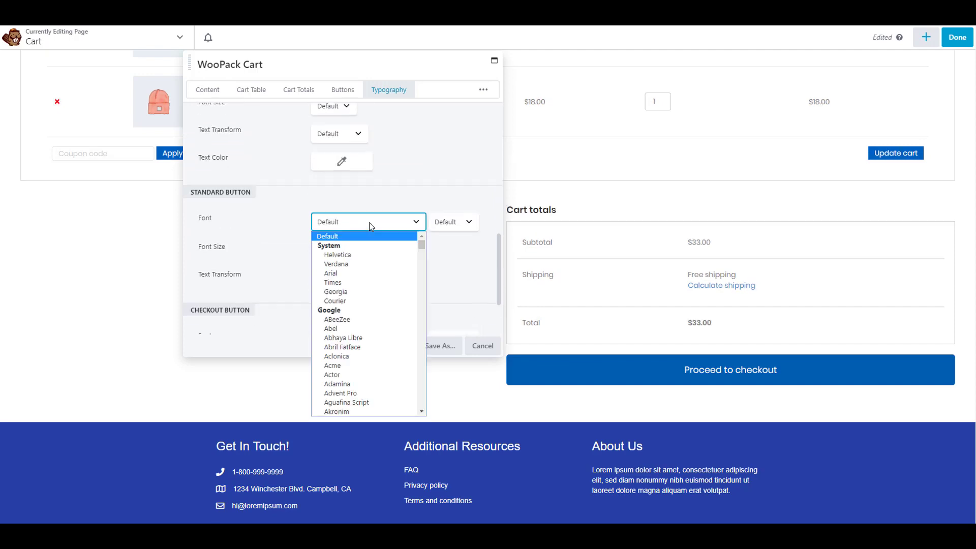
{"action": "type", "text": "pop"}
{"action": "key", "text": "Return"}
{"action": "left_click", "coordinate": [435, 222]}
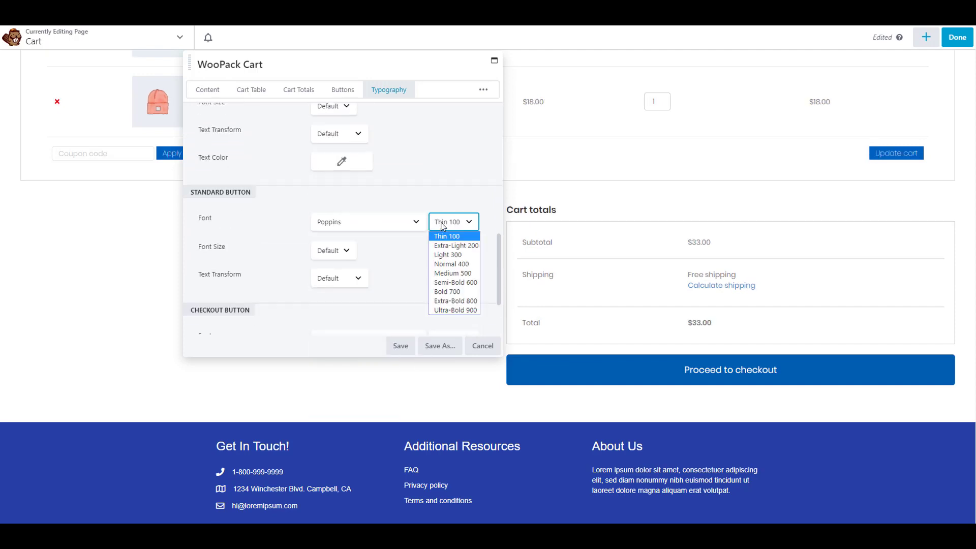
{"action": "left_click", "coordinate": [456, 267]}
{"action": "scroll", "coordinate": [419, 264], "scroll_direction": "down", "scroll_amount": 1}
- Set the checkout button font to Poppins Medium 500 and save the module settings
{"action": "left_click", "coordinate": [340, 290]}
{"action": "type", "text": "pop"}
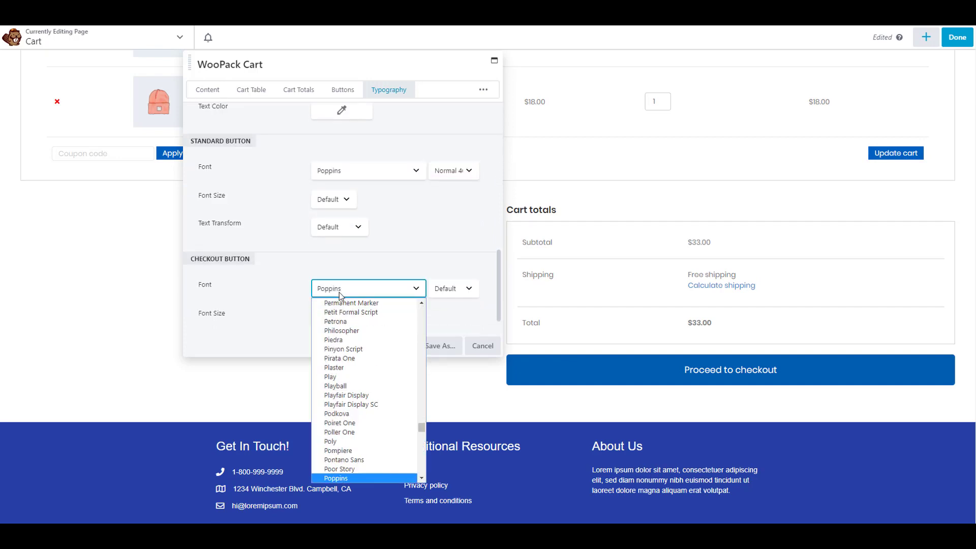
{"action": "key", "text": "Return"}
{"action": "left_click", "coordinate": [447, 288]}
{"action": "left_click", "coordinate": [448, 340]}
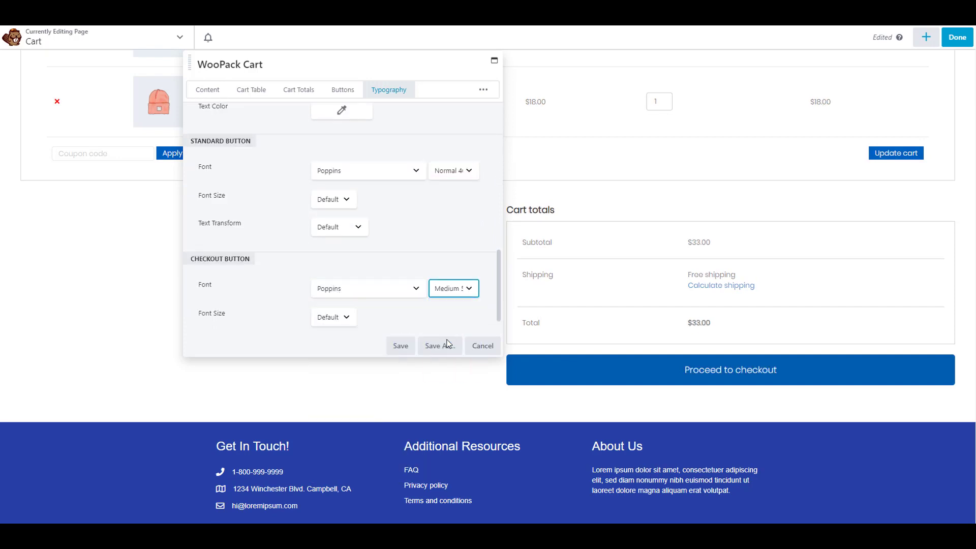
{"action": "left_click", "coordinate": [460, 288]}
{"action": "left_click", "coordinate": [457, 349]}
{"action": "left_click", "coordinate": [341, 317]}
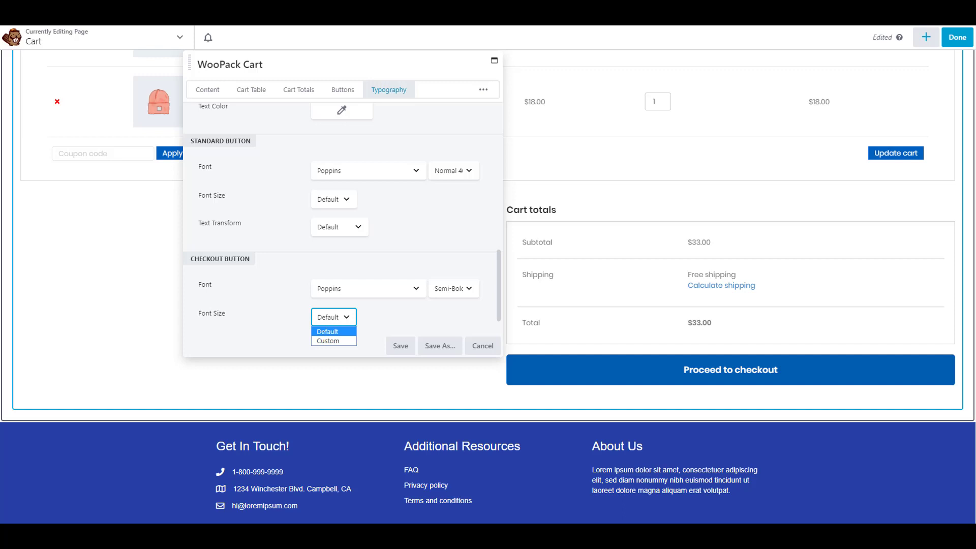
{"action": "left_click", "coordinate": [394, 324]}
{"action": "left_click", "coordinate": [438, 290]}
{"action": "left_click", "coordinate": [447, 338]}
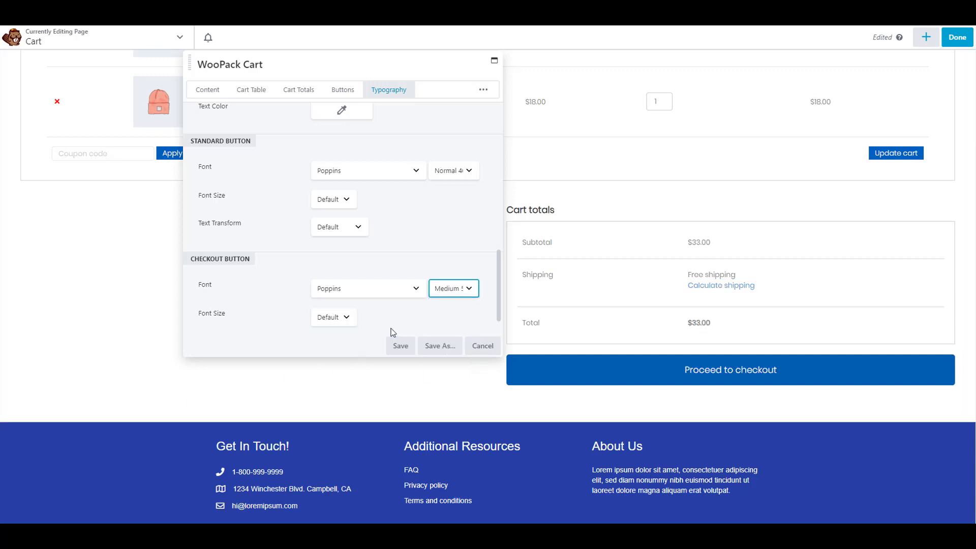
{"action": "left_click", "coordinate": [339, 319]}
{"action": "left_click", "coordinate": [375, 319]}
{"action": "scroll", "coordinate": [376, 321], "scroll_direction": "down", "scroll_amount": 1}
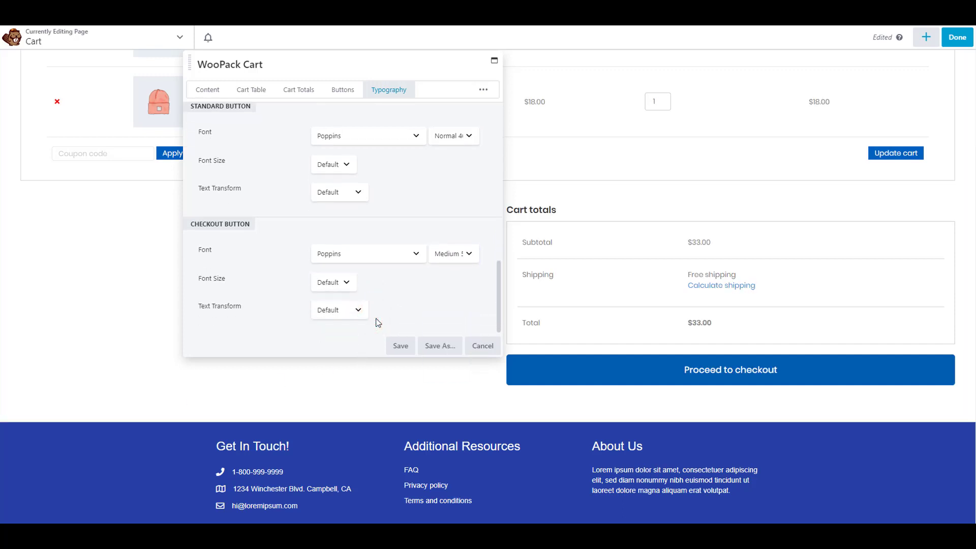
{"action": "left_click", "coordinate": [406, 351]}
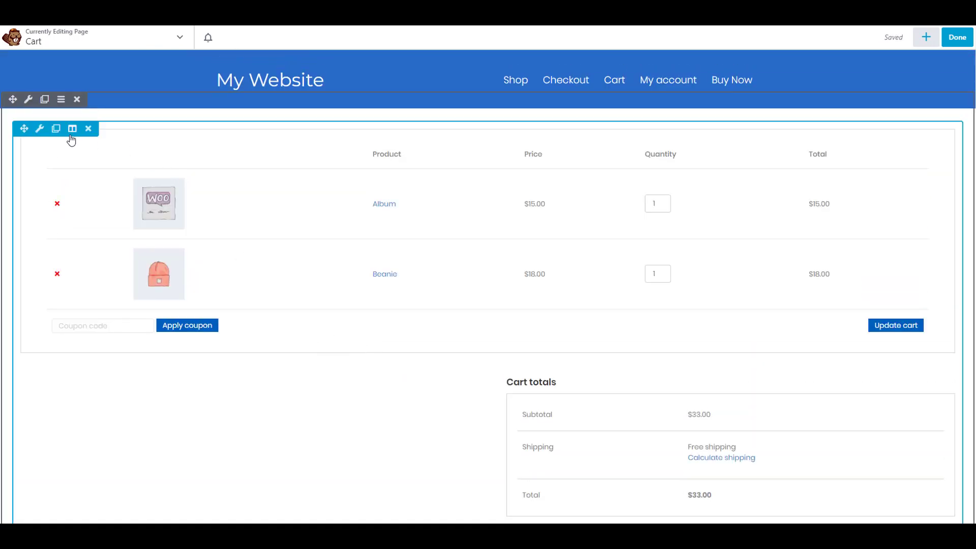
- Set the cart row's content width to Fixed at 1200 px and save
{"action": "left_click", "coordinate": [29, 100]}
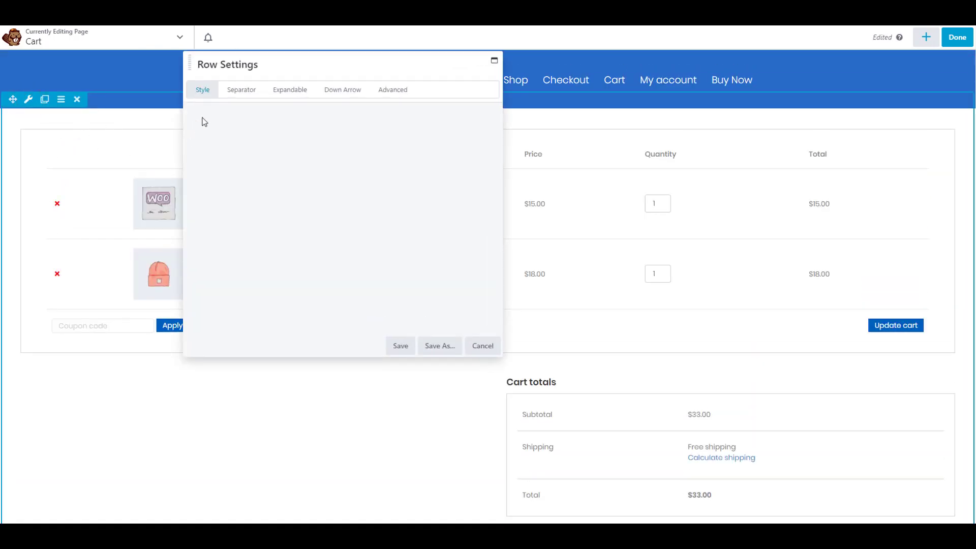
{"action": "left_click", "coordinate": [323, 153]}
{"action": "left_click", "coordinate": [333, 167]}
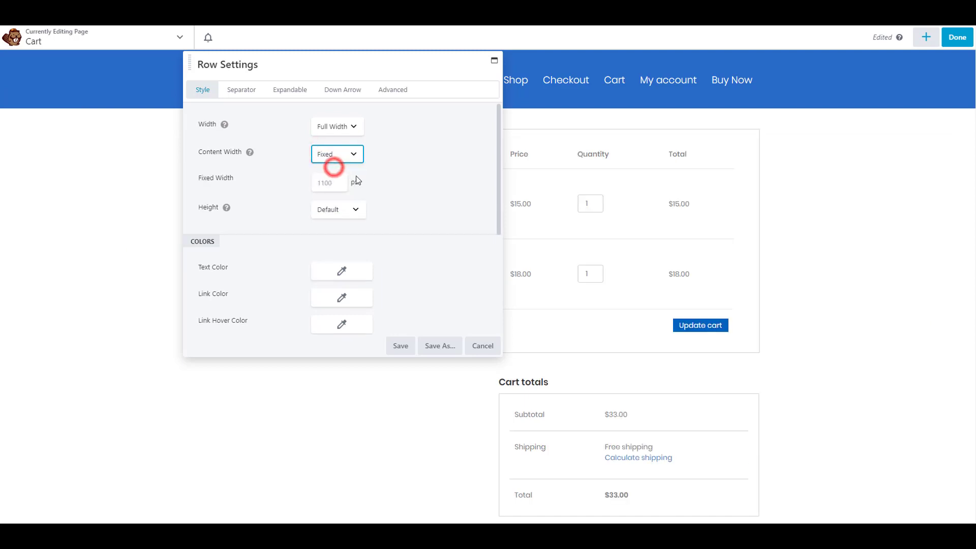
{"action": "left_click", "coordinate": [322, 186]}
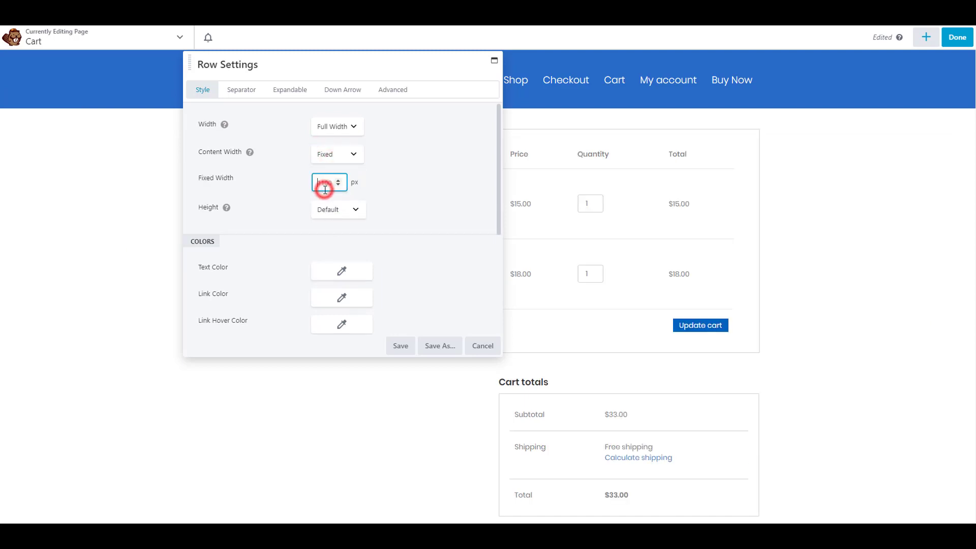
{"action": "type", "text": "1200"}
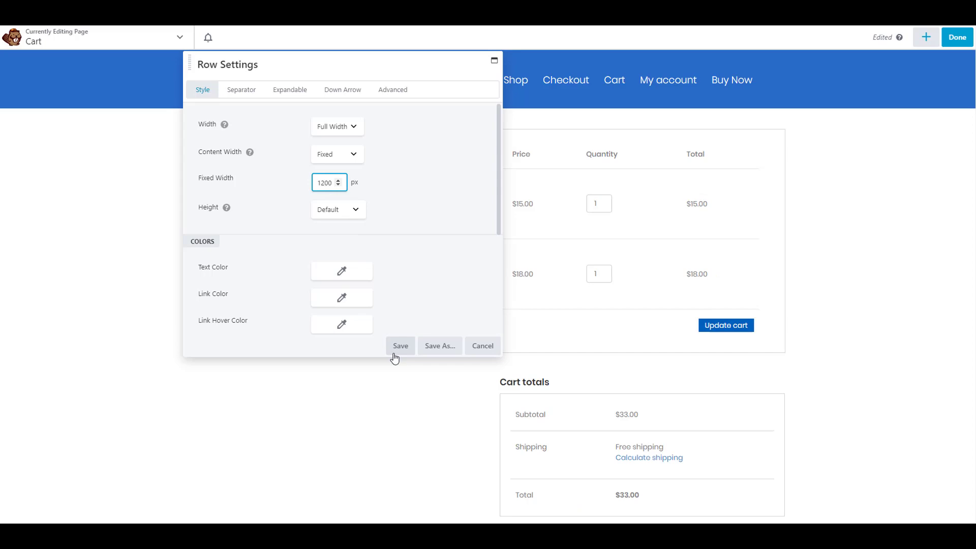
{"action": "left_click", "coordinate": [393, 353]}
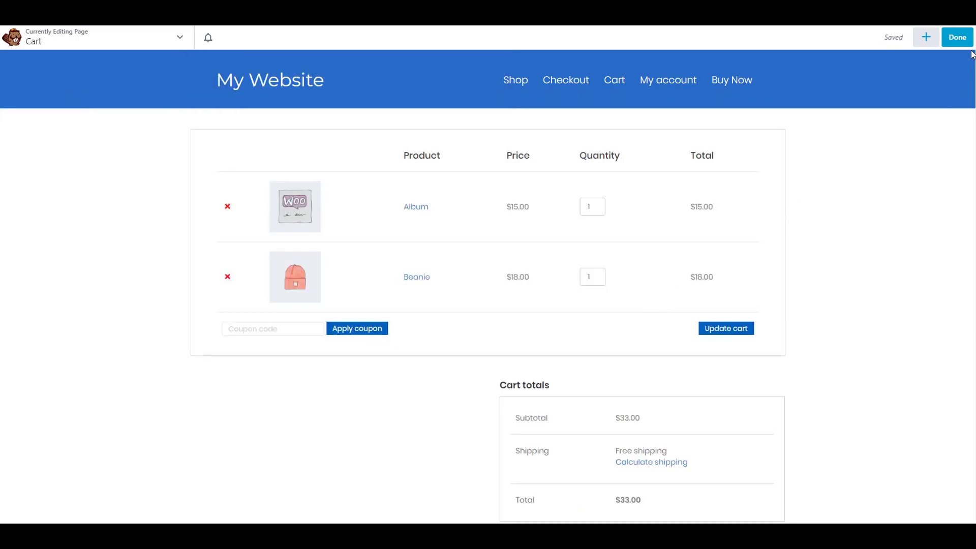
- Publish the Cart page's Beaver Builder changes
{"action": "scroll", "coordinate": [349, 212], "scroll_direction": "down", "scroll_amount": 4}
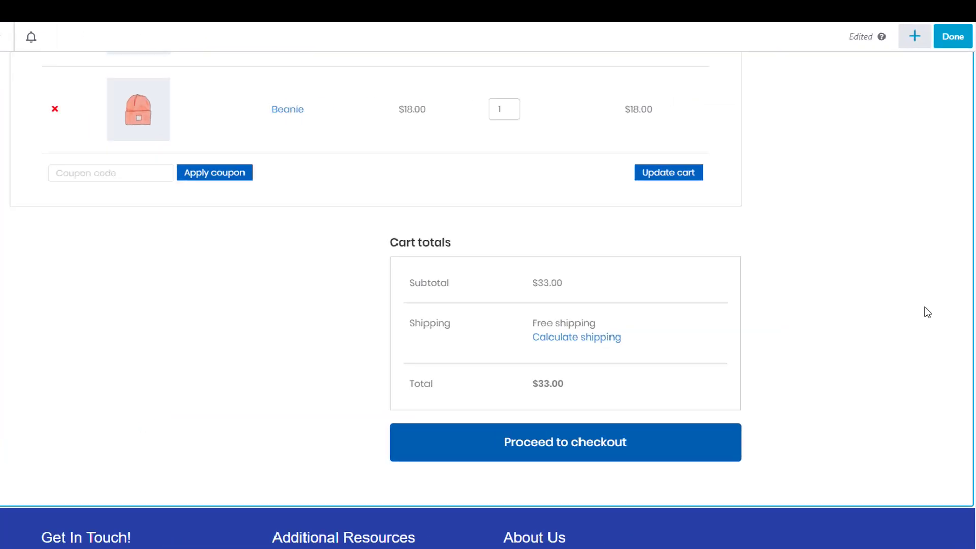
{"action": "scroll", "coordinate": [920, 229], "scroll_direction": "up", "scroll_amount": 4}
{"action": "left_click", "coordinate": [913, 38]}
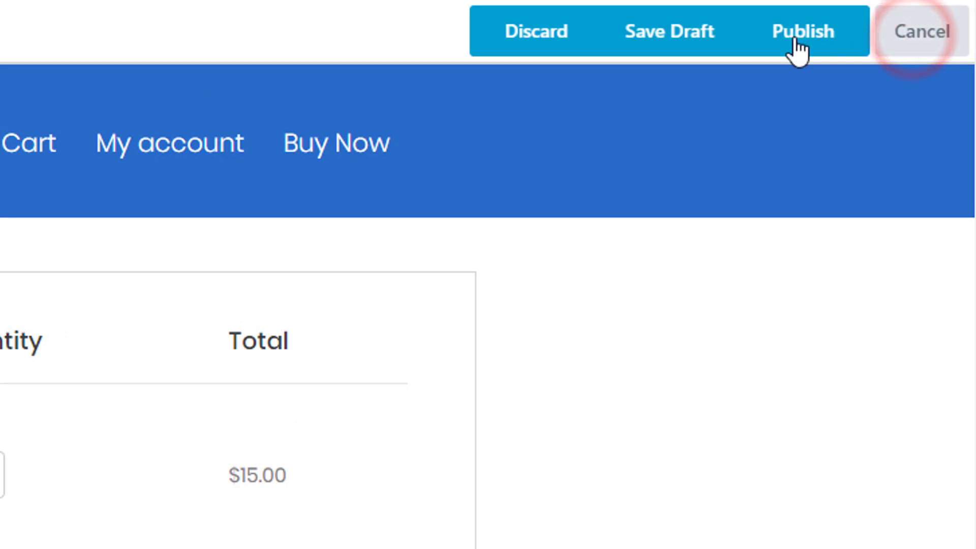
{"action": "left_click", "coordinate": [786, 34]}
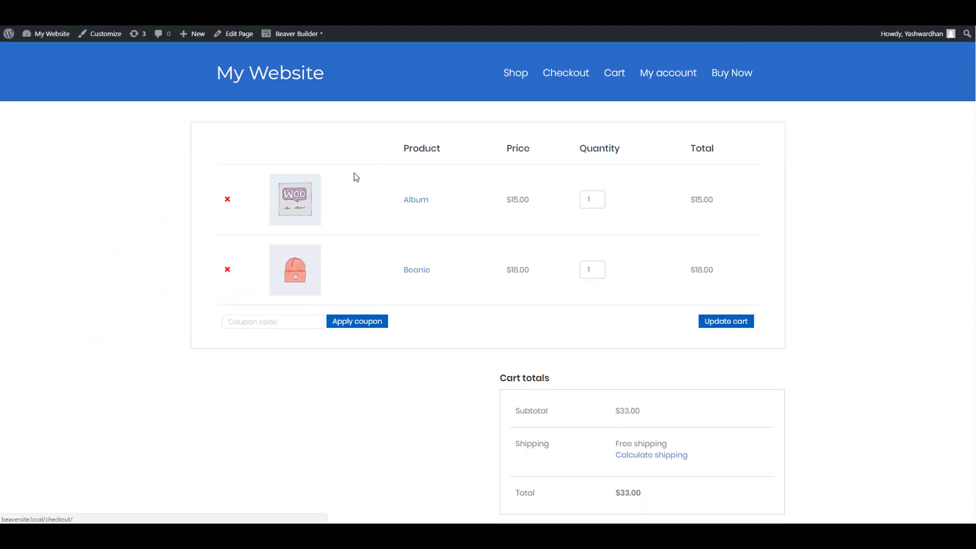
- Add the $18 Hoodie from the Shop and view the cart, now three items totalling $51.00
{"action": "scroll", "coordinate": [266, 263], "scroll_direction": "down", "scroll_amount": 4}
{"action": "scroll", "coordinate": [810, 359], "scroll_direction": "up", "scroll_amount": 4}
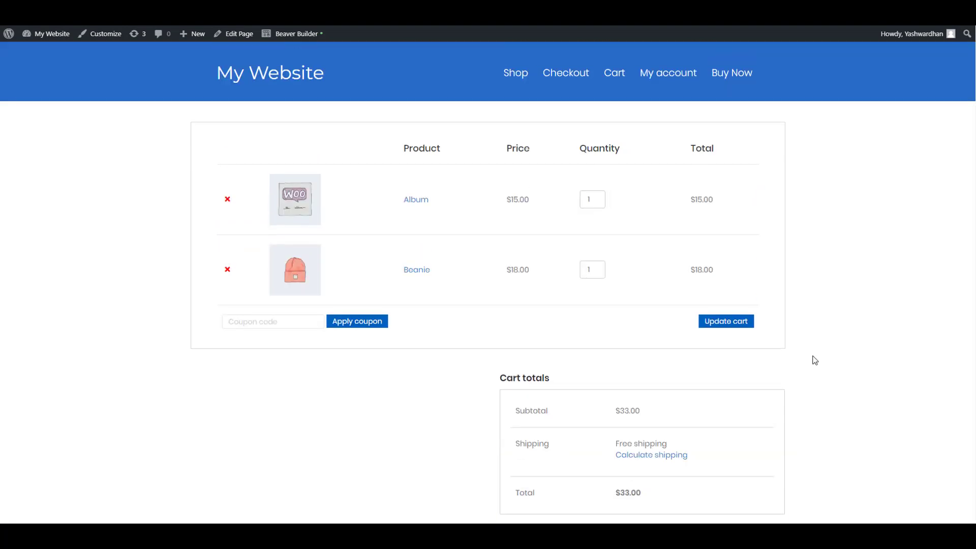
{"action": "scroll", "coordinate": [815, 360], "scroll_direction": "down", "scroll_amount": 4}
{"action": "scroll", "coordinate": [814, 359], "scroll_direction": "up", "scroll_amount": 4}
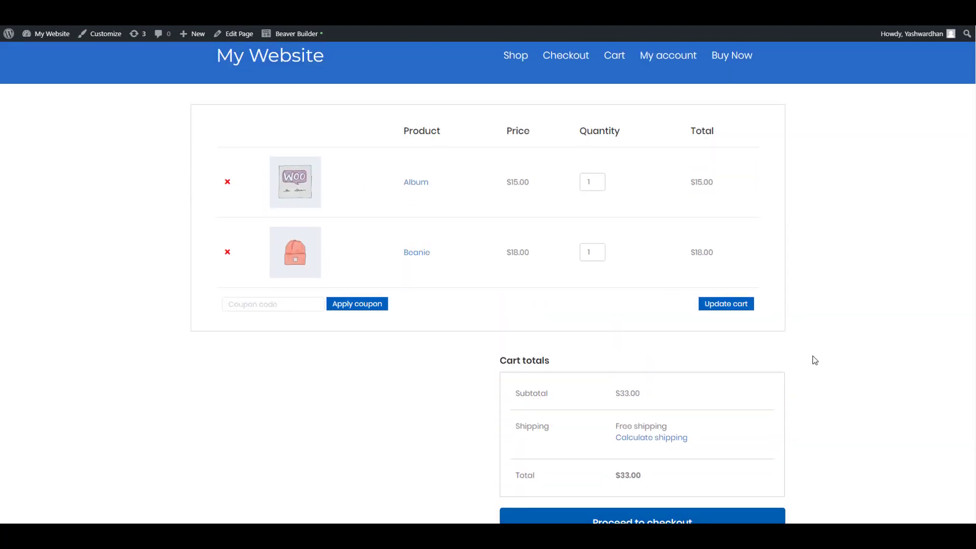
{"action": "left_click", "coordinate": [524, 69]}
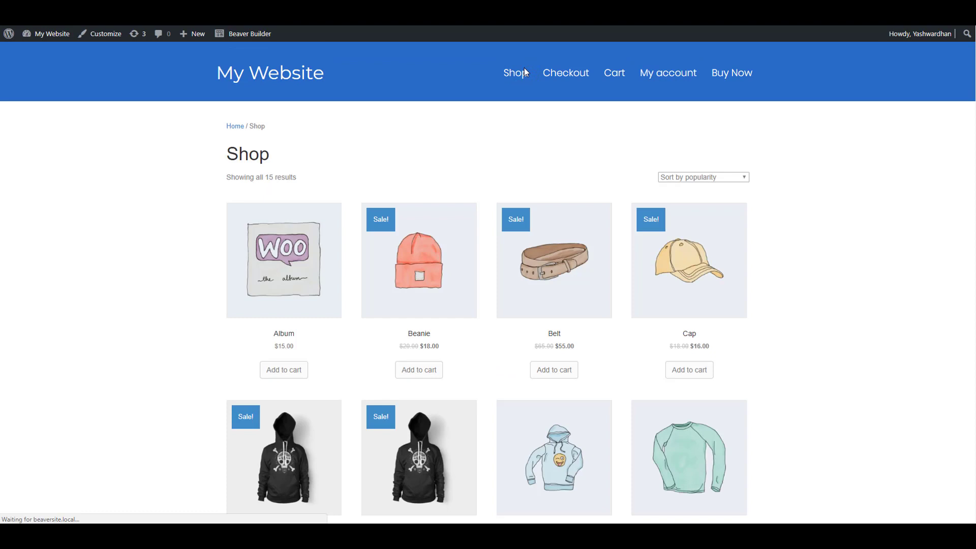
{"action": "scroll", "coordinate": [559, 329], "scroll_direction": "down", "scroll_amount": 3}
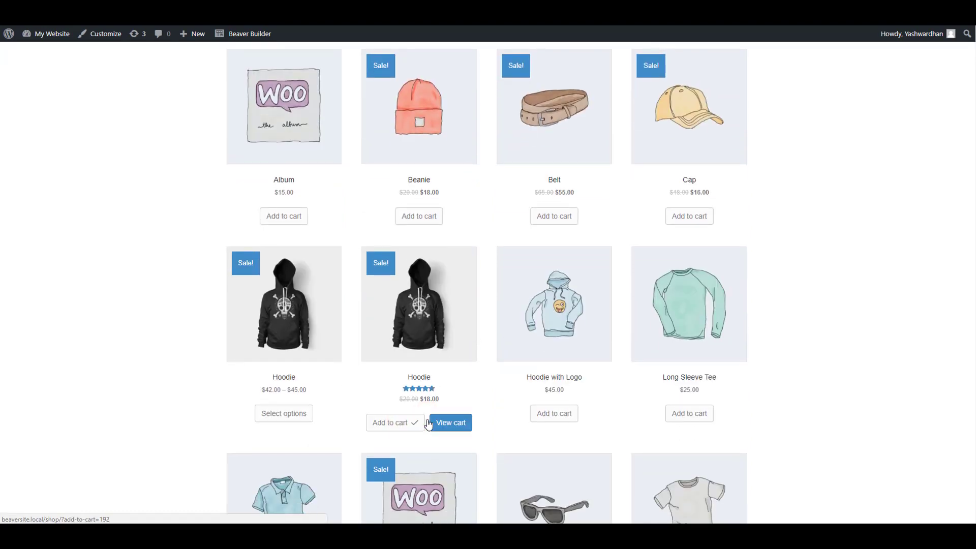
{"action": "left_click", "coordinate": [443, 425]}
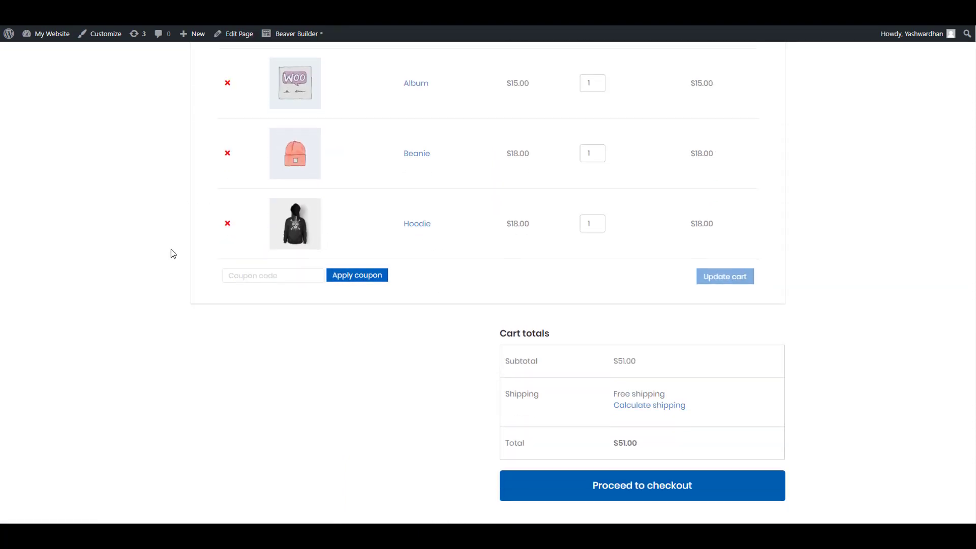
{"action": "scroll", "coordinate": [170, 249], "scroll_direction": "down", "scroll_amount": 2}
{"action": "scroll", "coordinate": [170, 249], "scroll_direction": "up", "scroll_amount": 3}
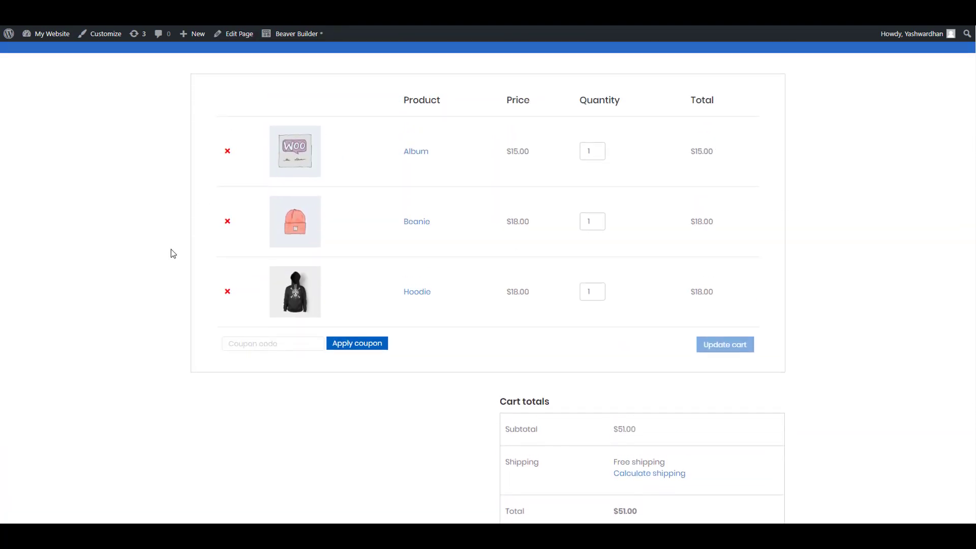
{"action": "scroll", "coordinate": [171, 249], "scroll_direction": "up", "scroll_amount": 1}
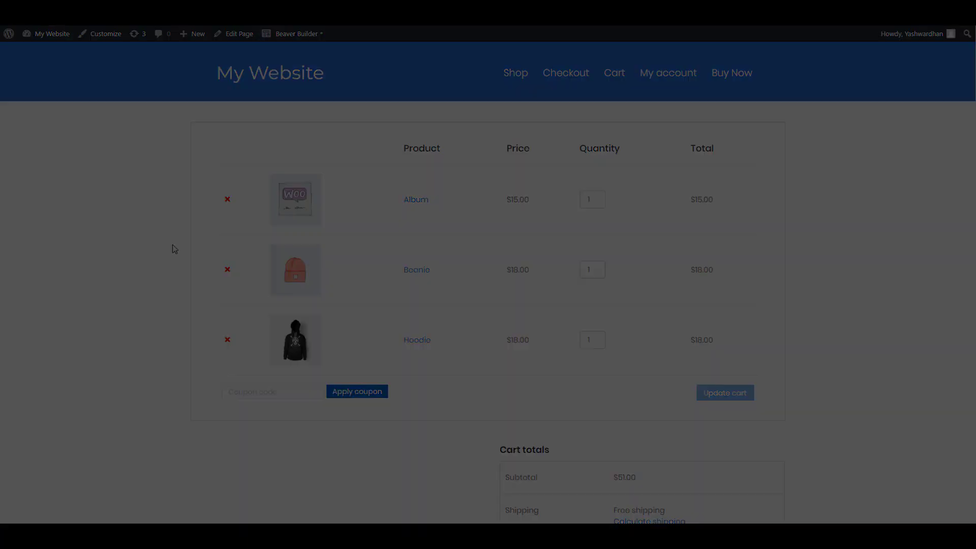